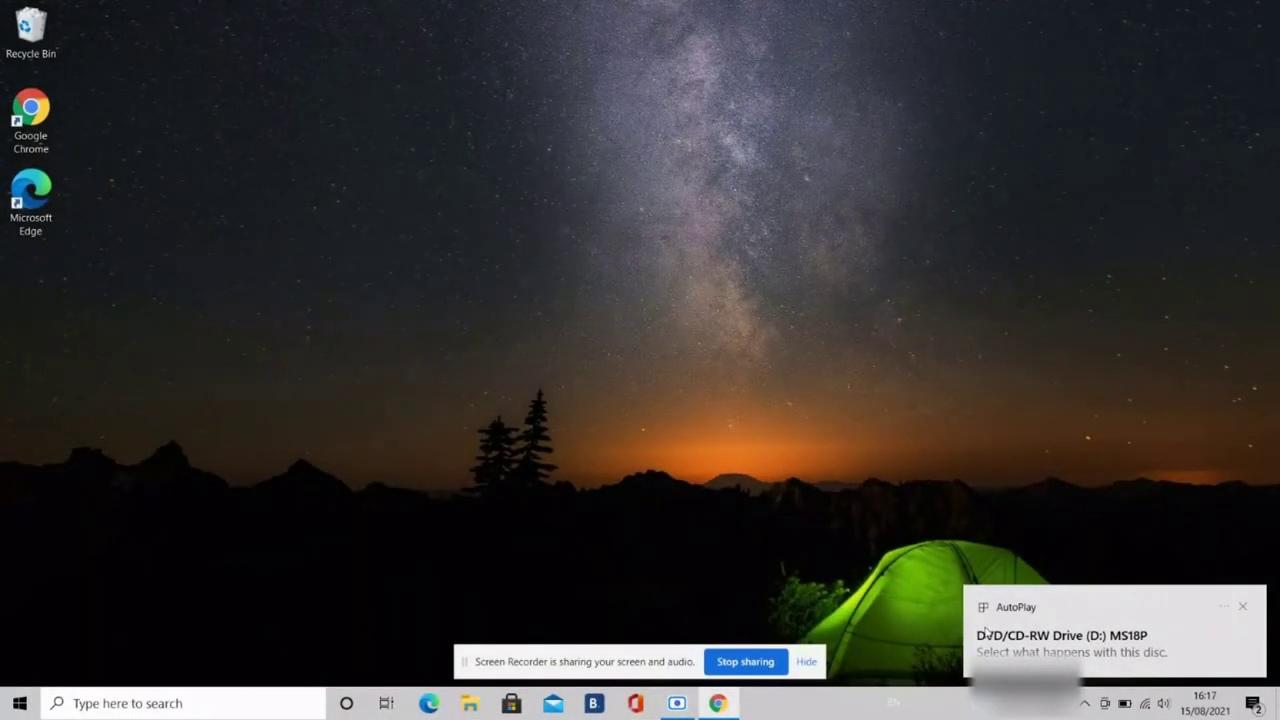
# - Run start.exe from the disc's AutoPlay and launch the Movie Studio 18 Platinum installer
pyautogui.click(987, 633)
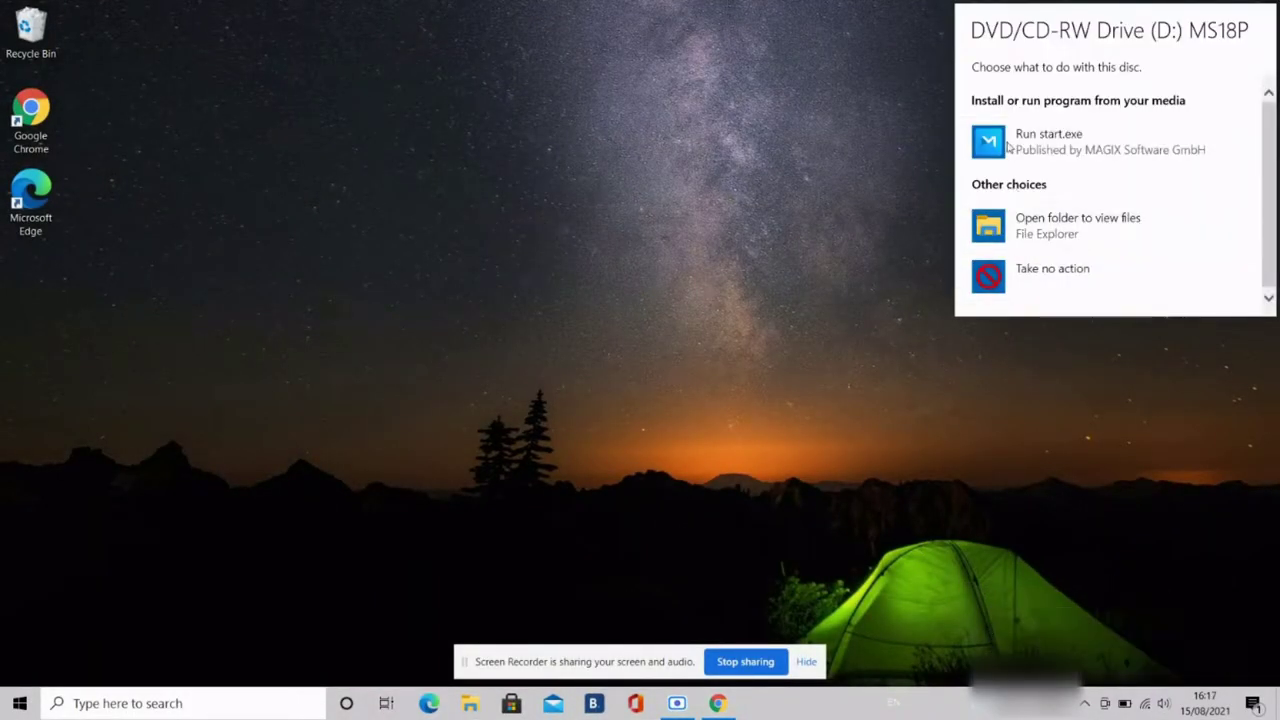
pyautogui.click(1045, 148)
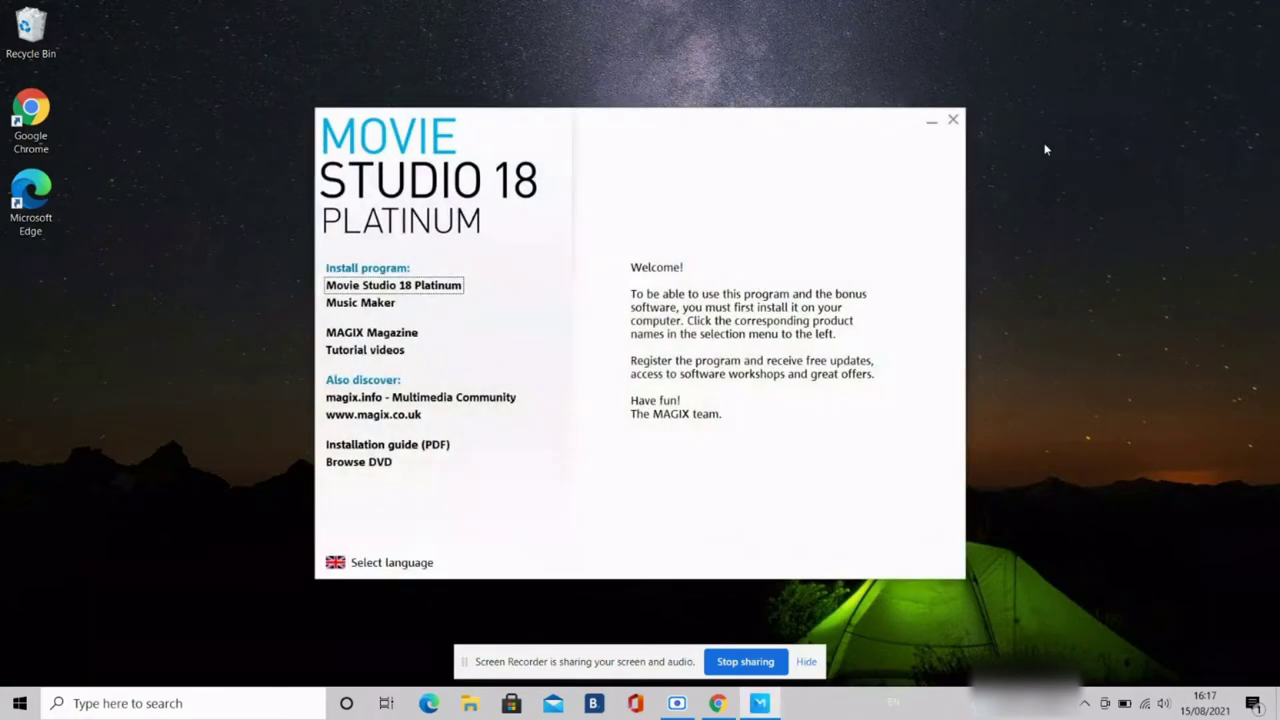
pyautogui.click(421, 288)
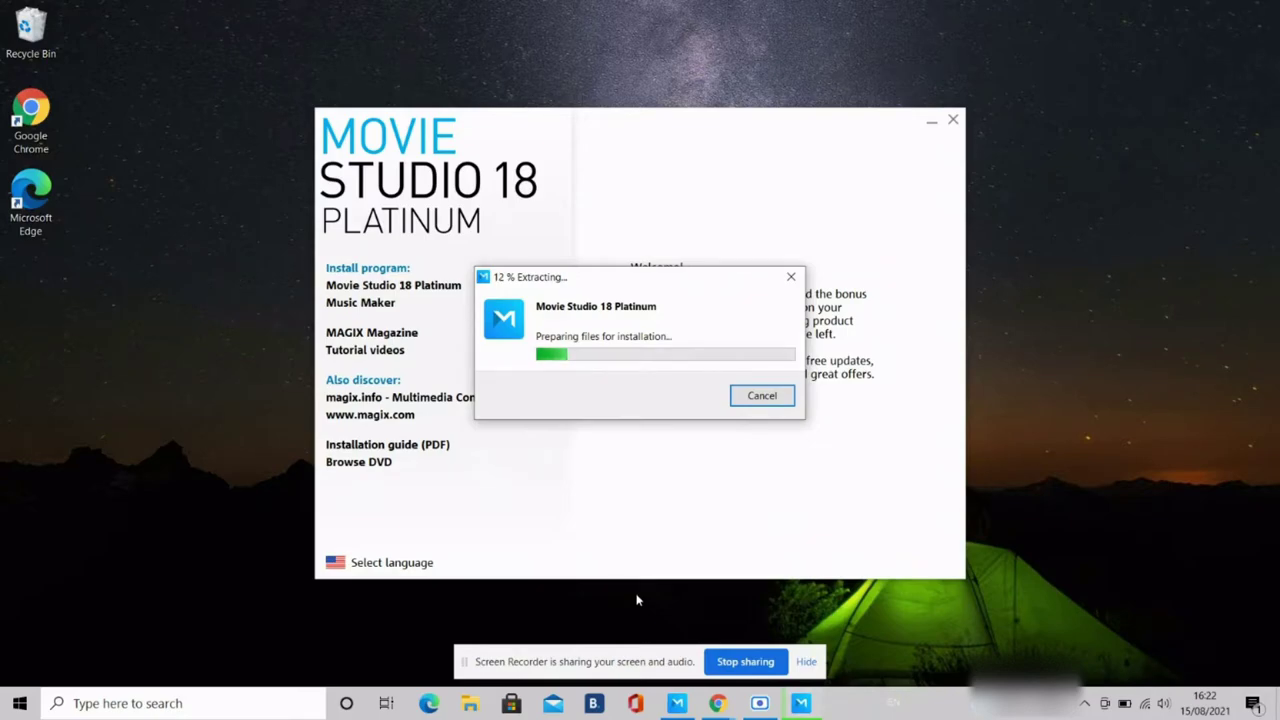
pyautogui.click(806, 661)
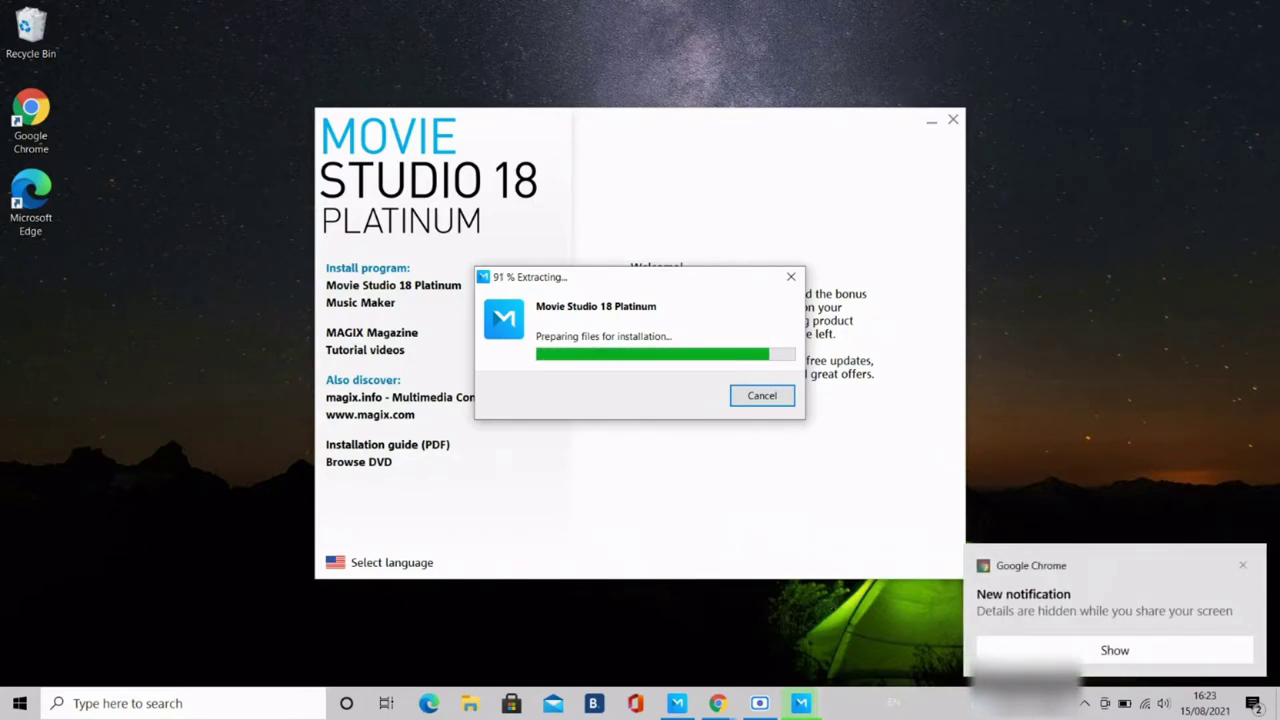
# - Accept the licence terms and install with the bundled free software still included
pyautogui.click(1242, 566)
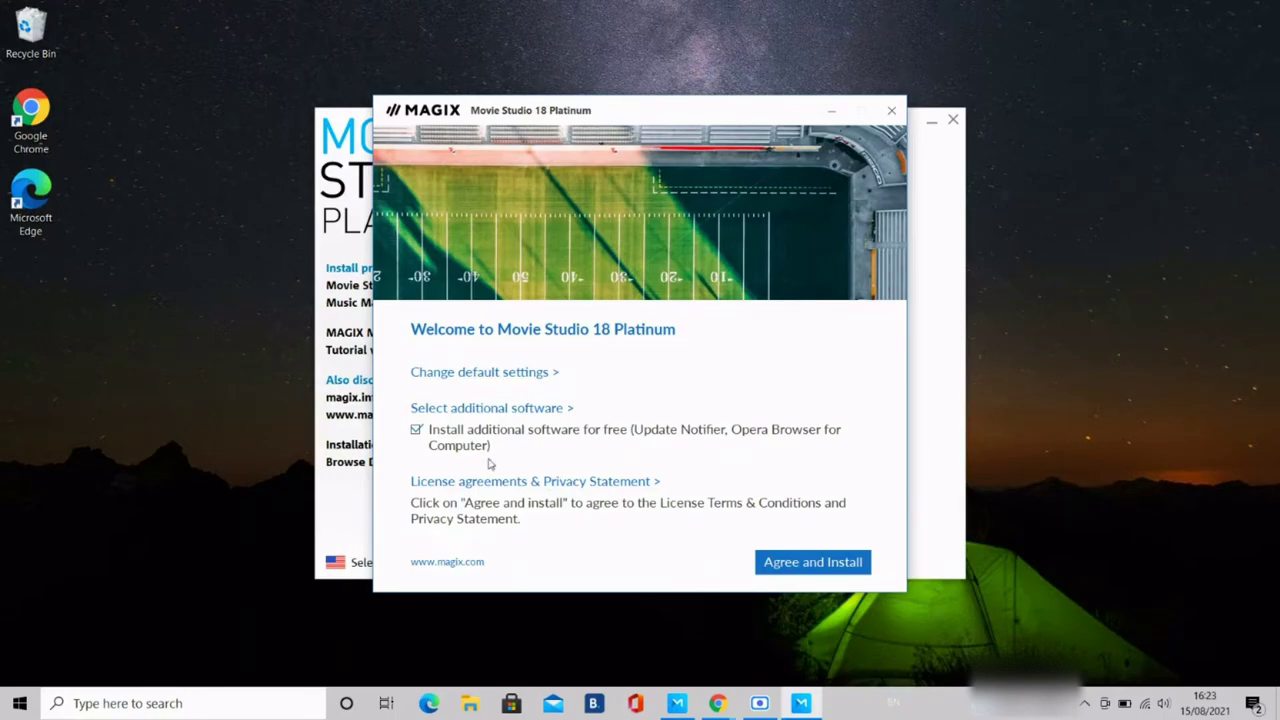
pyautogui.click(417, 431)
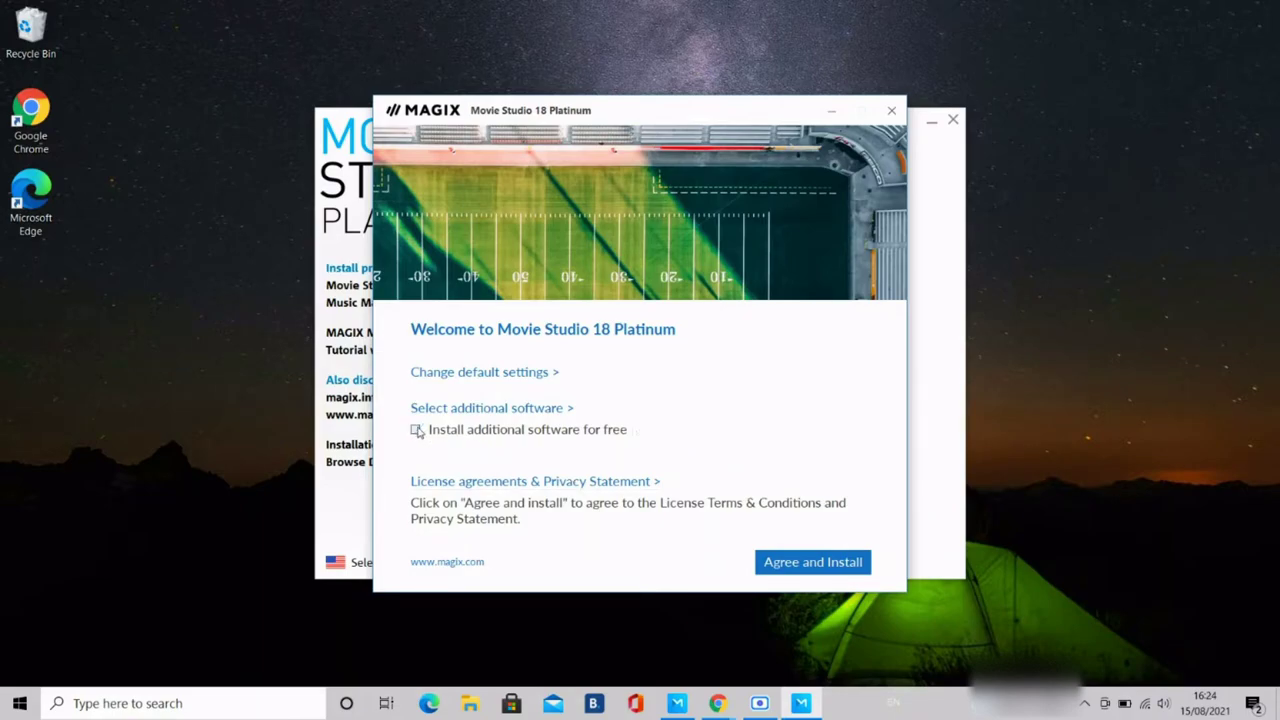
pyautogui.click(417, 431)
pyautogui.click(417, 431)
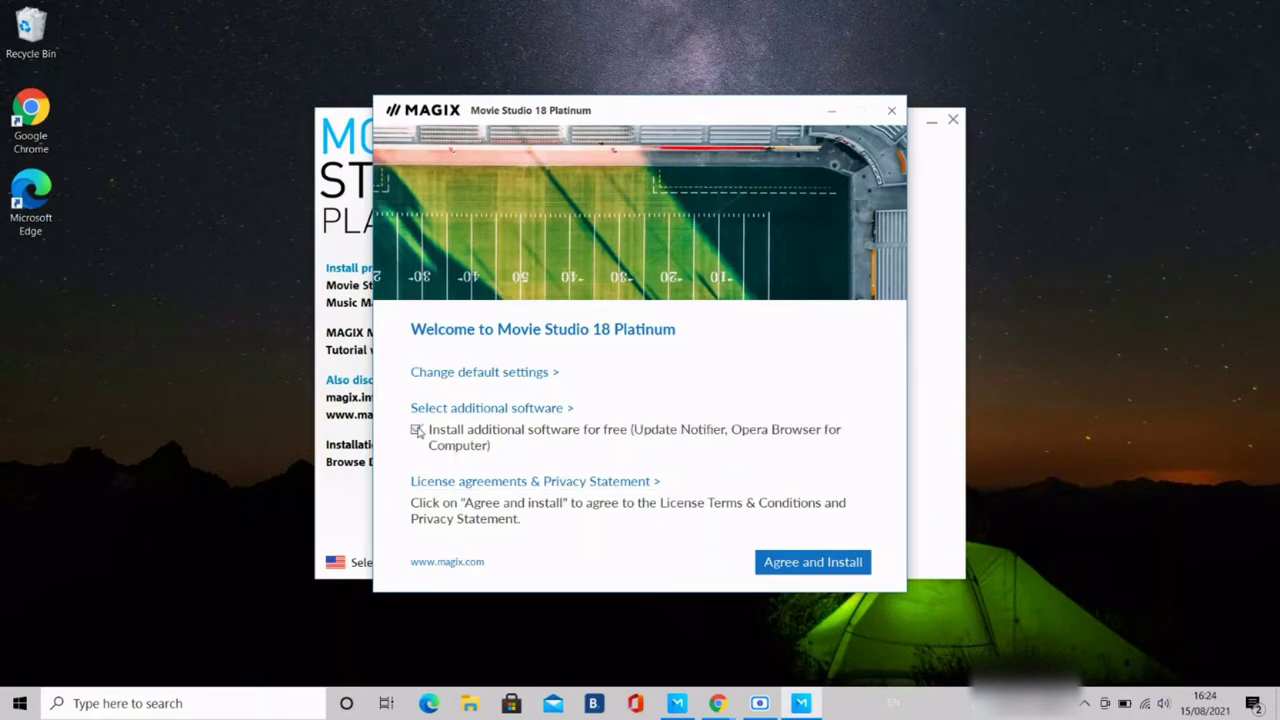
pyautogui.click(808, 564)
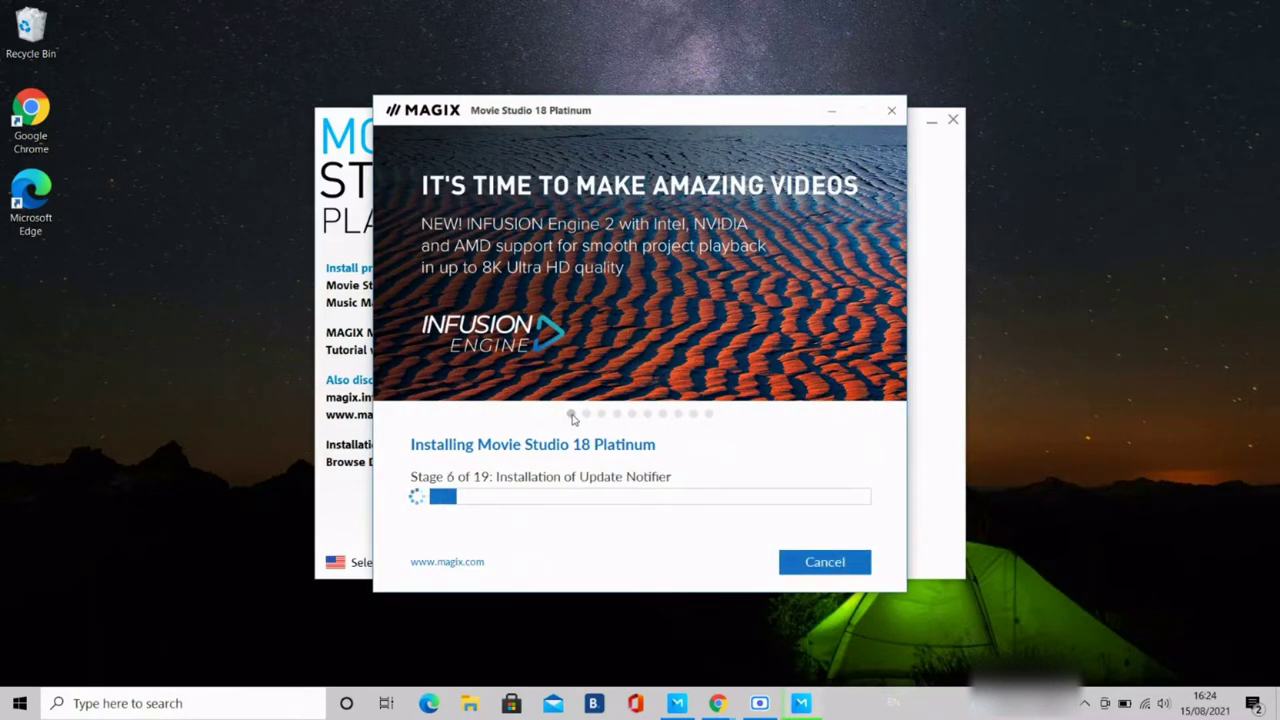
# - Flip through the promotional slides, from MUSIC MAKER to MAGIX ON YOUTUBE, during installation
pyautogui.click(587, 414)
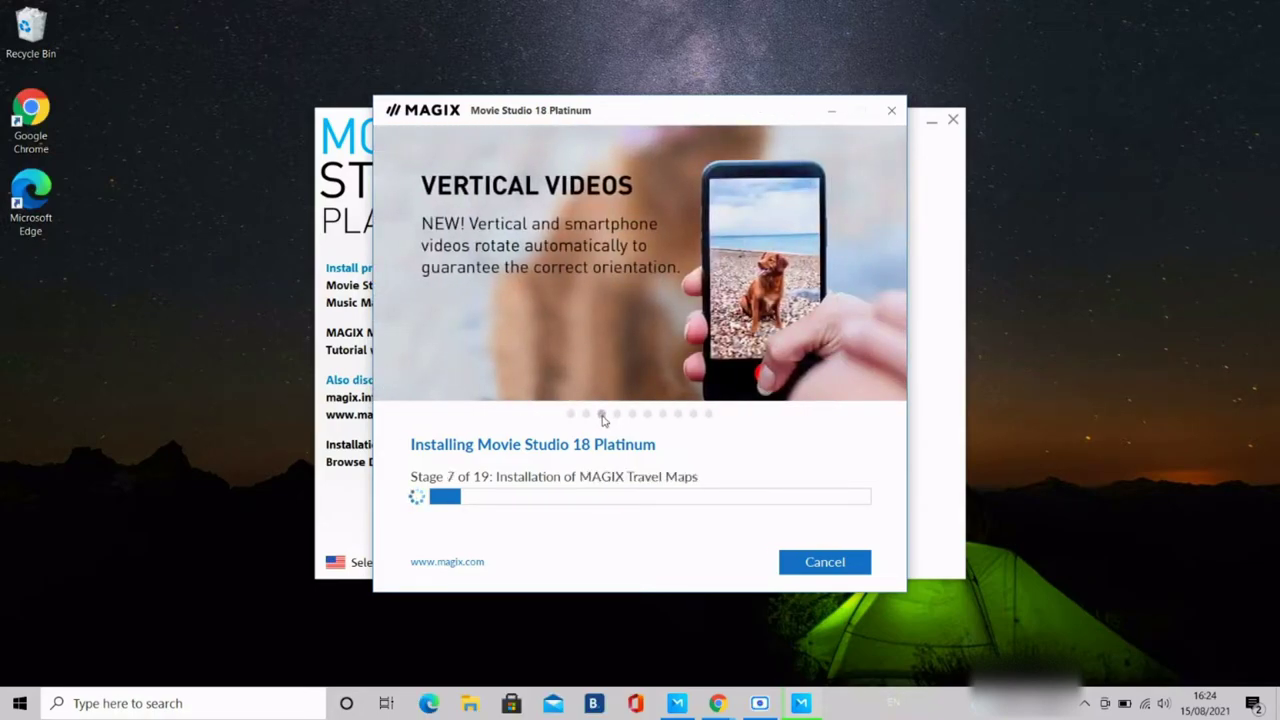
pyautogui.click(617, 414)
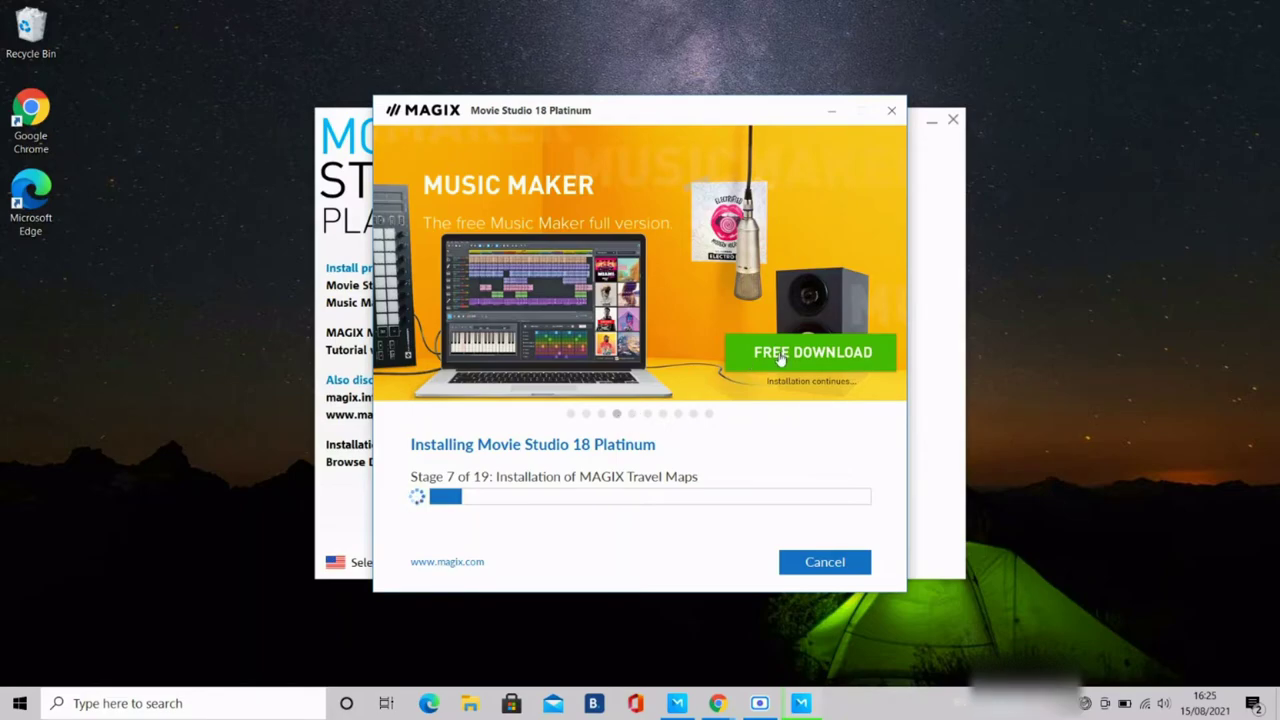
pyautogui.click(633, 414)
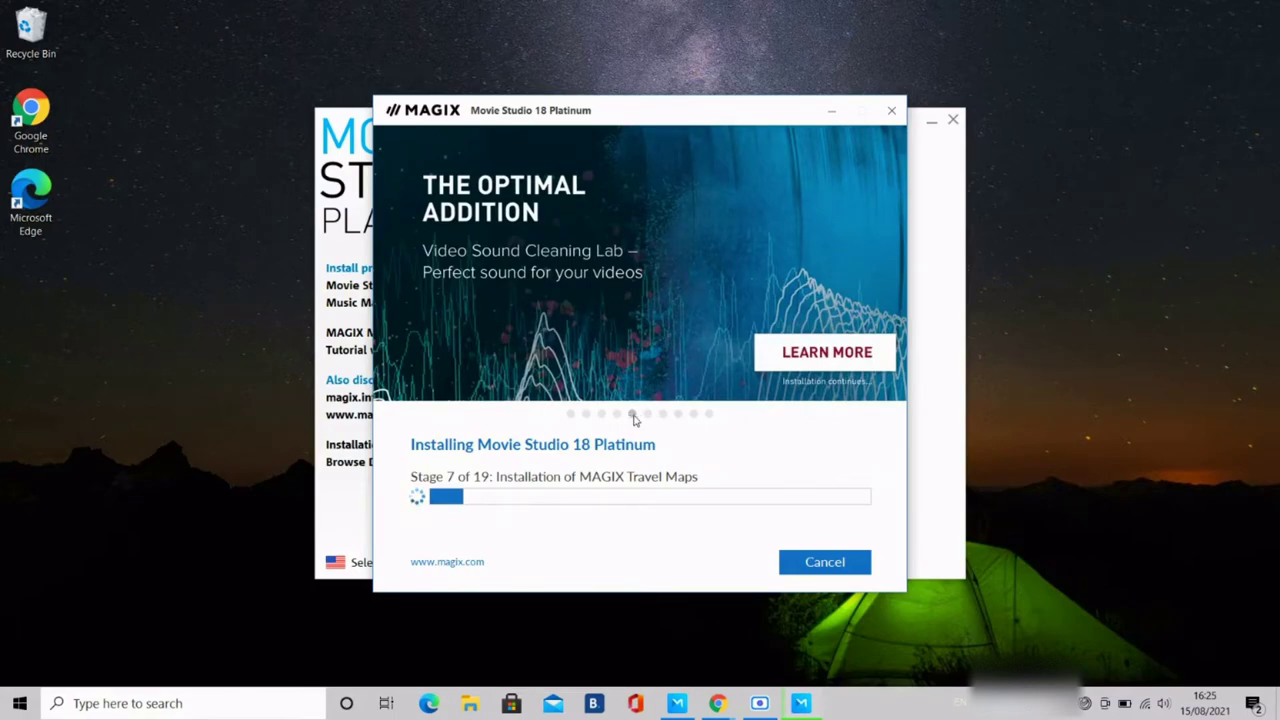
pyautogui.click(648, 414)
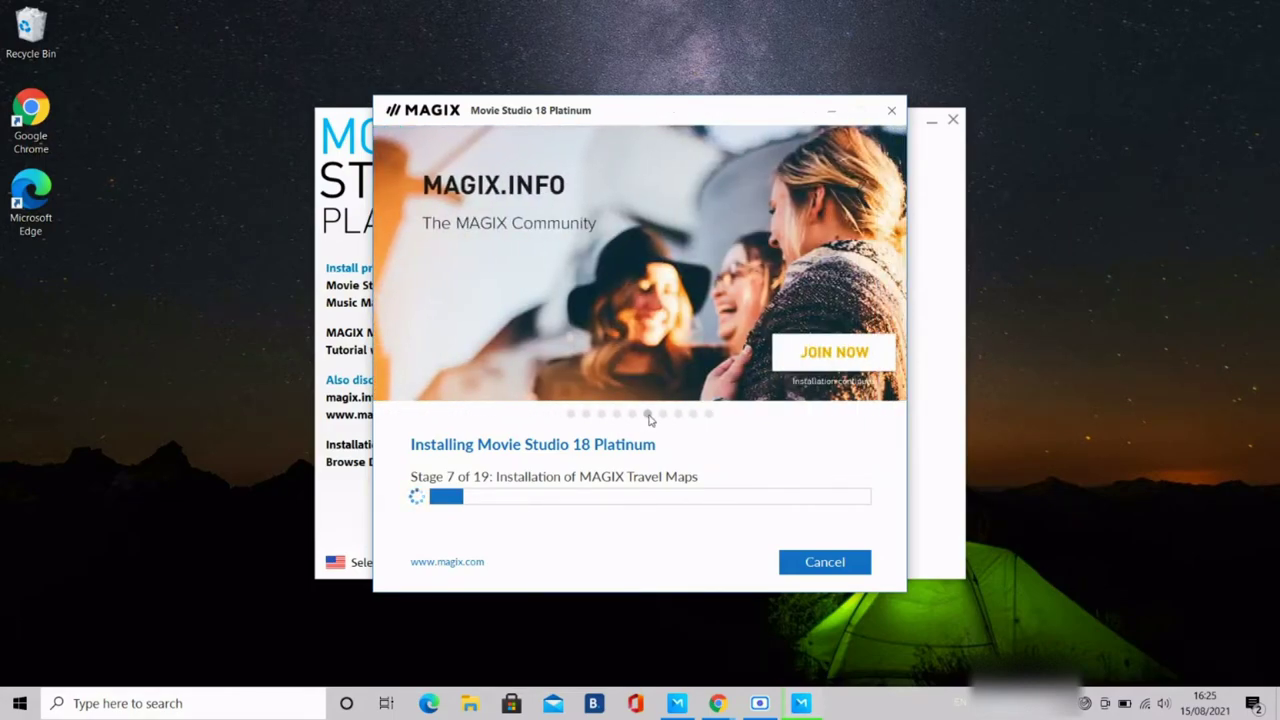
pyautogui.click(661, 414)
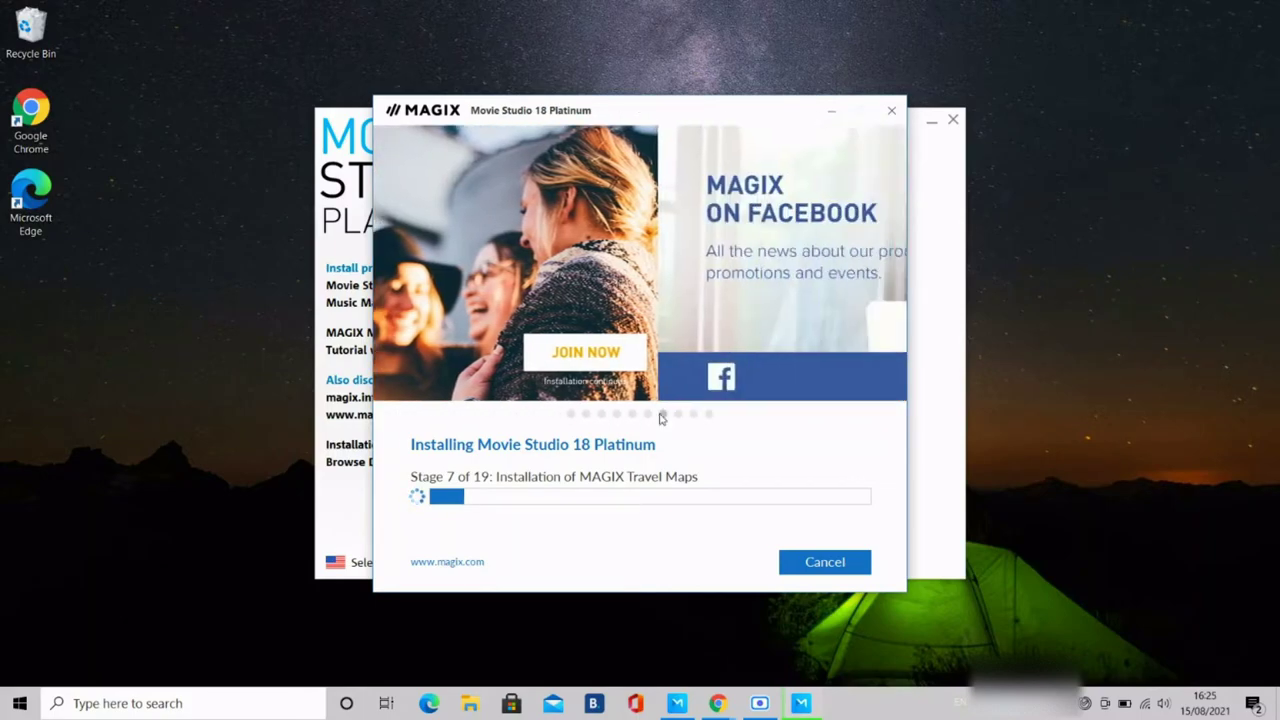
pyautogui.click(678, 414)
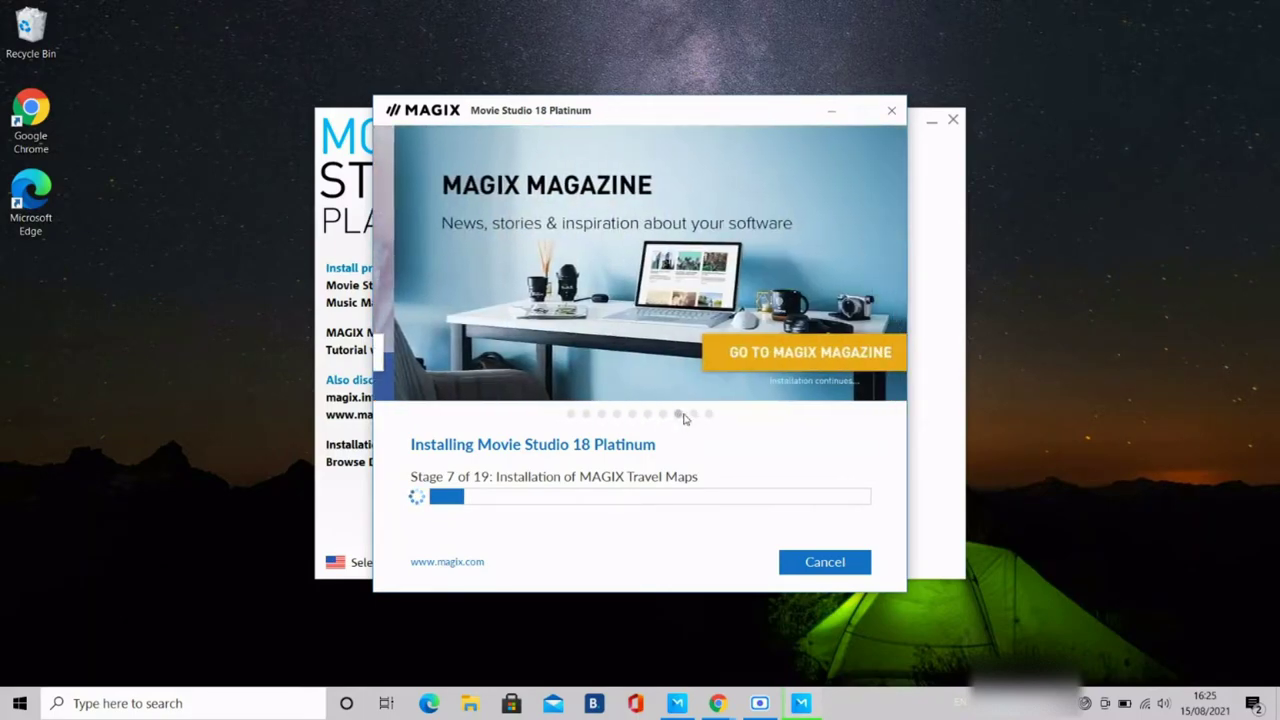
pyautogui.click(695, 415)
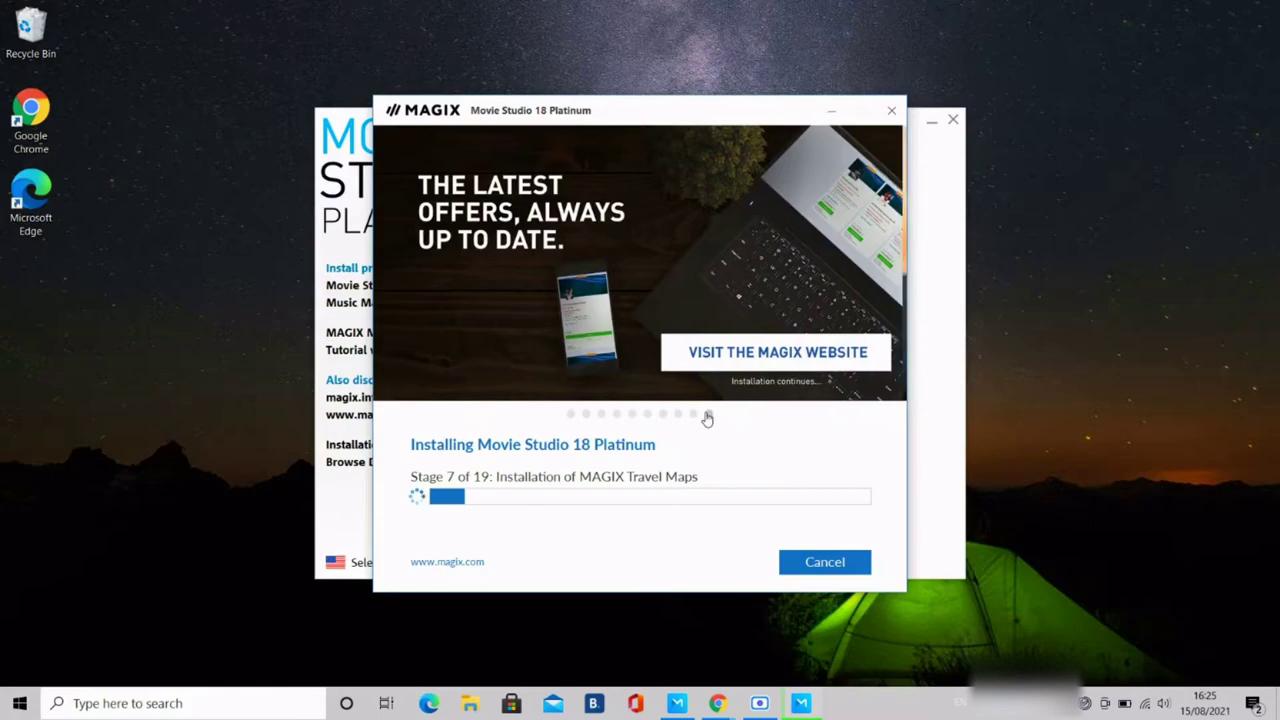
pyautogui.click(707, 415)
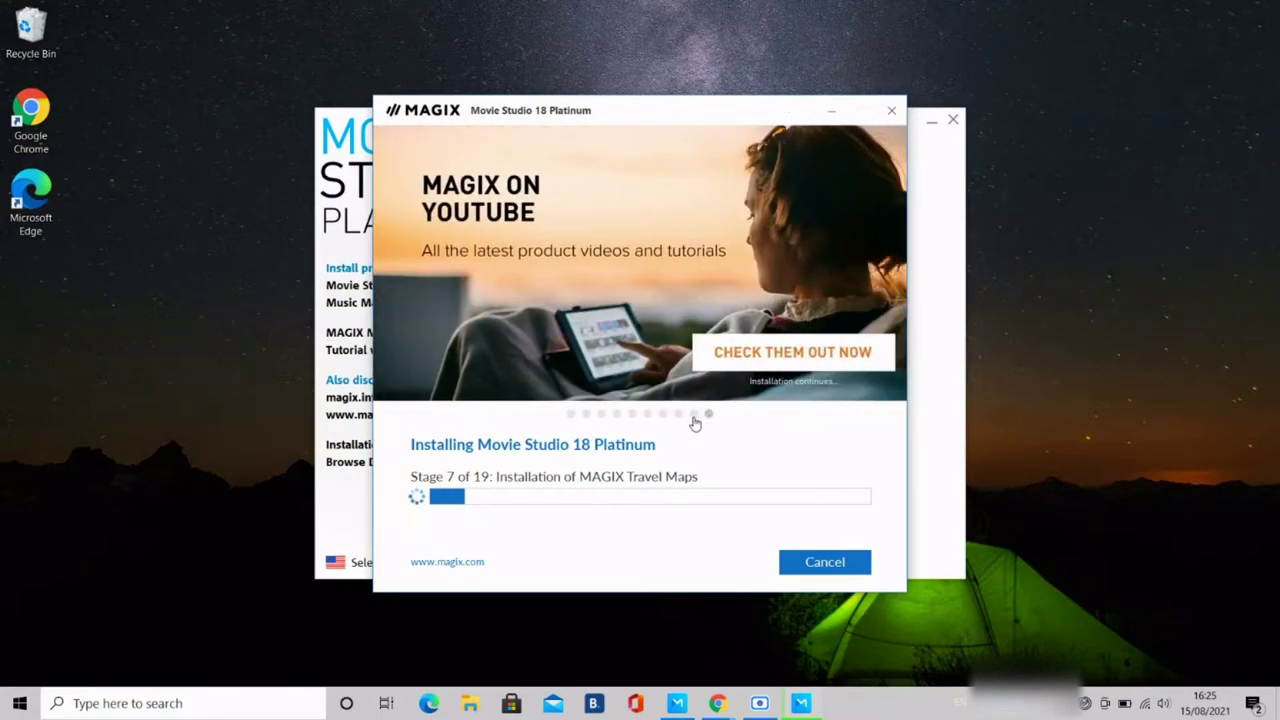
pyautogui.click(570, 415)
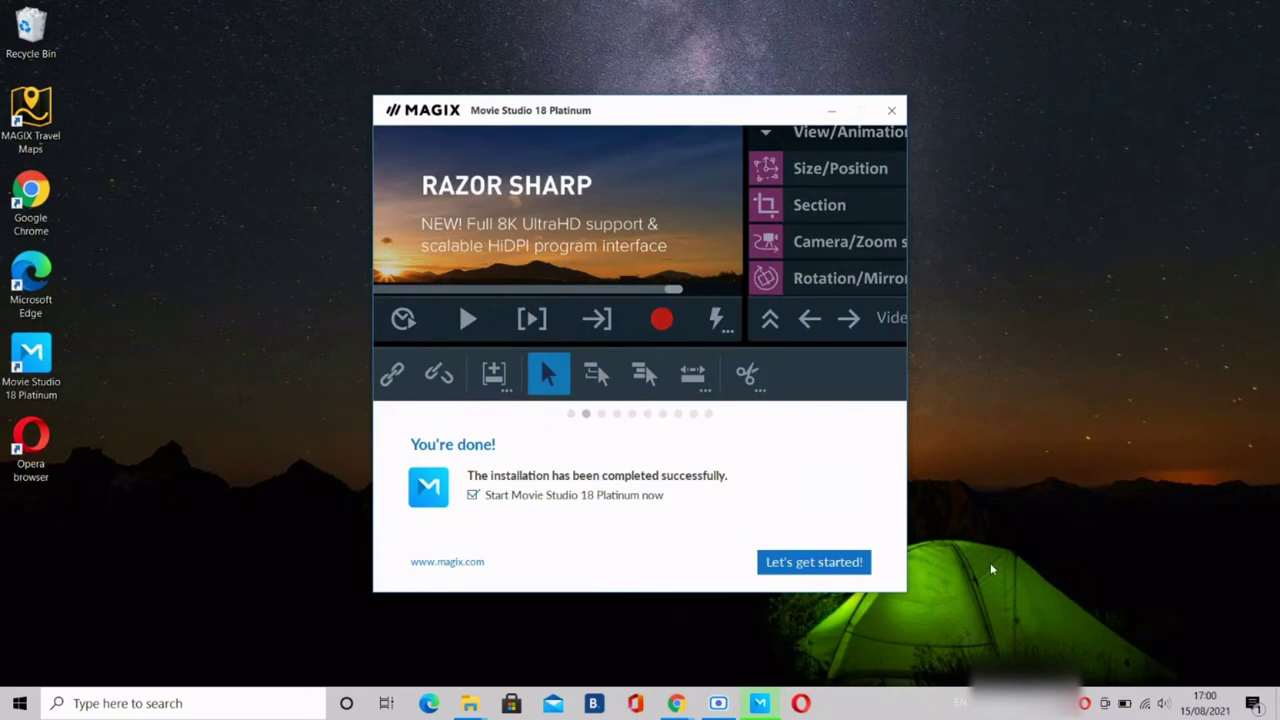
# - Close the finished installer to launch the program and dismiss the Opera popup
pyautogui.click(810, 562)
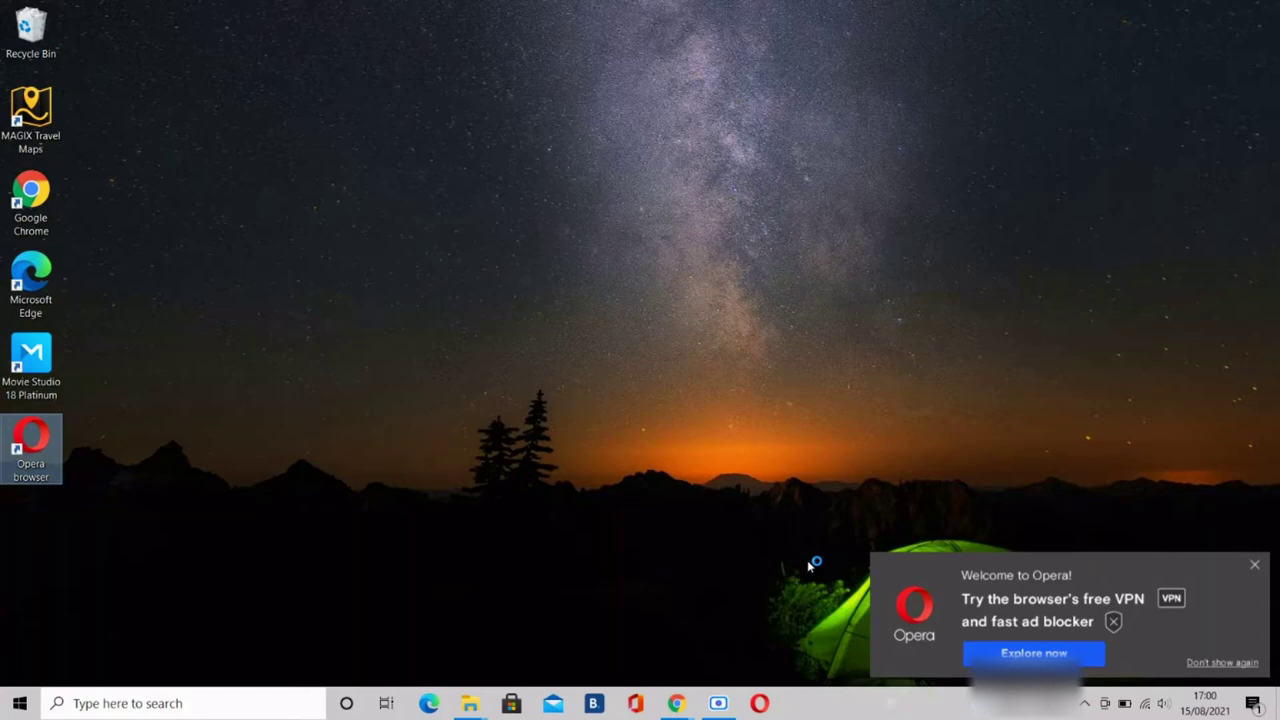
pyautogui.click(1255, 567)
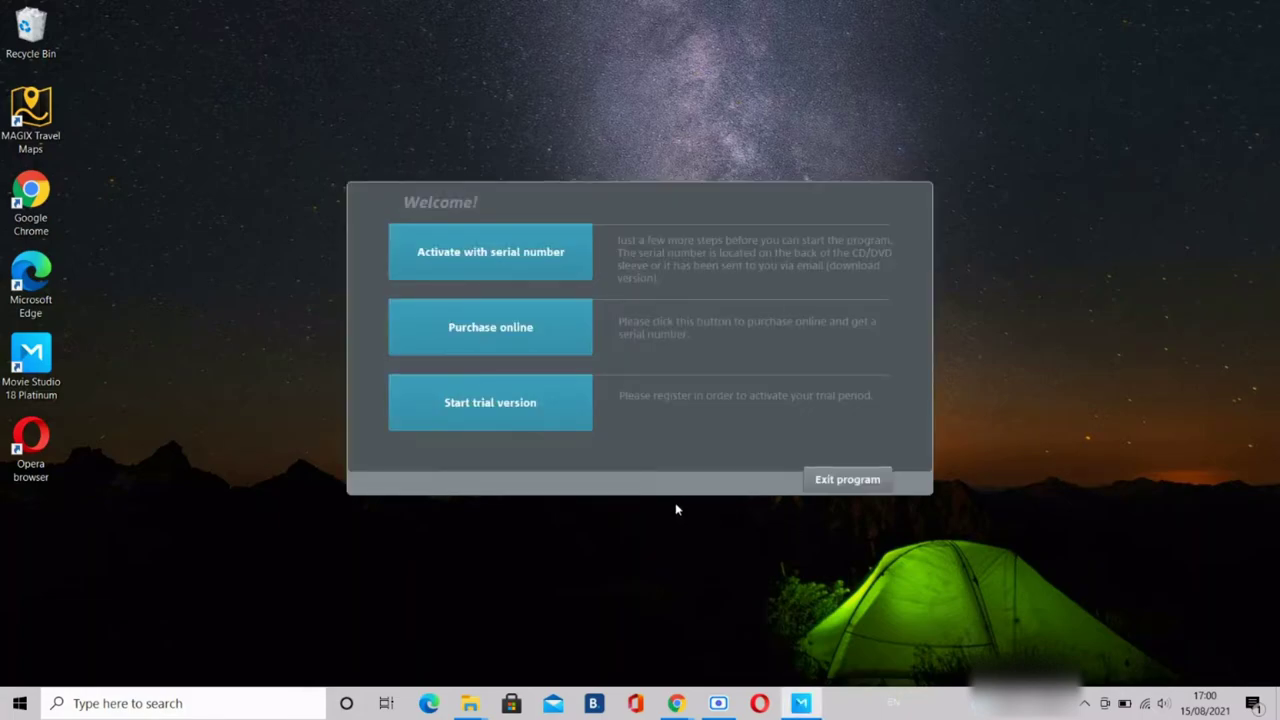
# - Activate with the serial number and email, registering immediately online
pyautogui.click(563, 263)
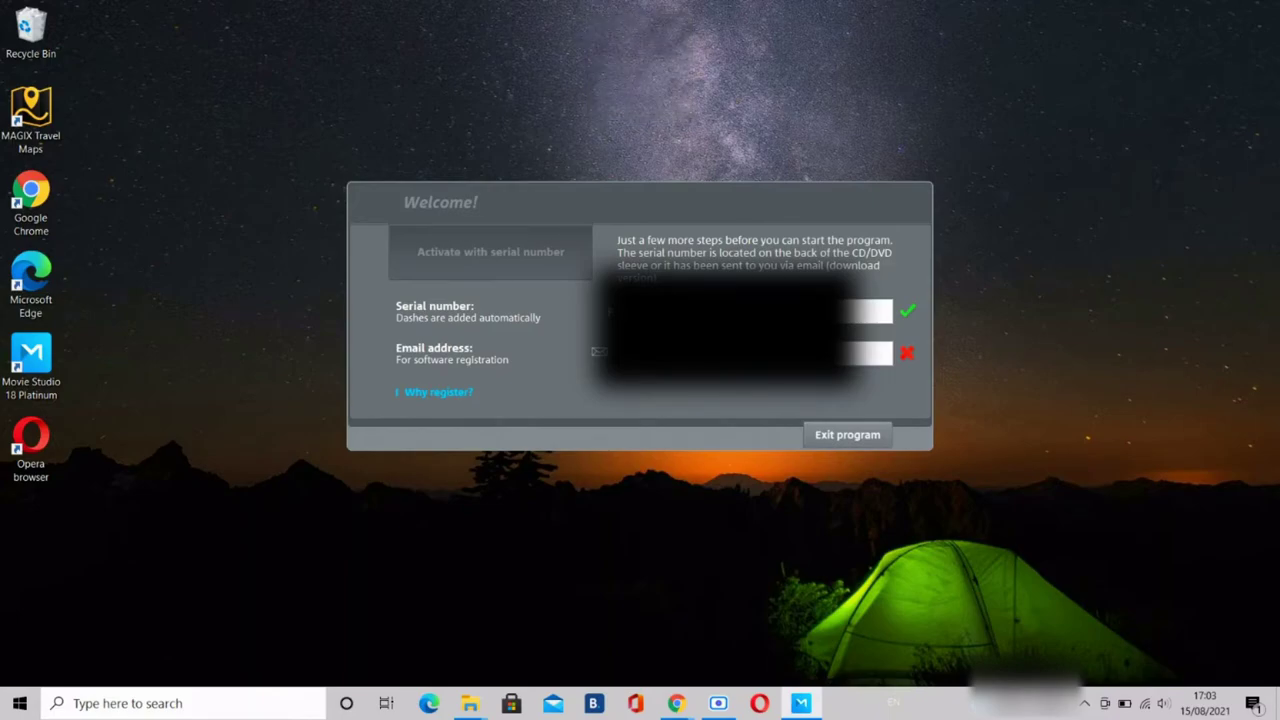
pyautogui.write('m')
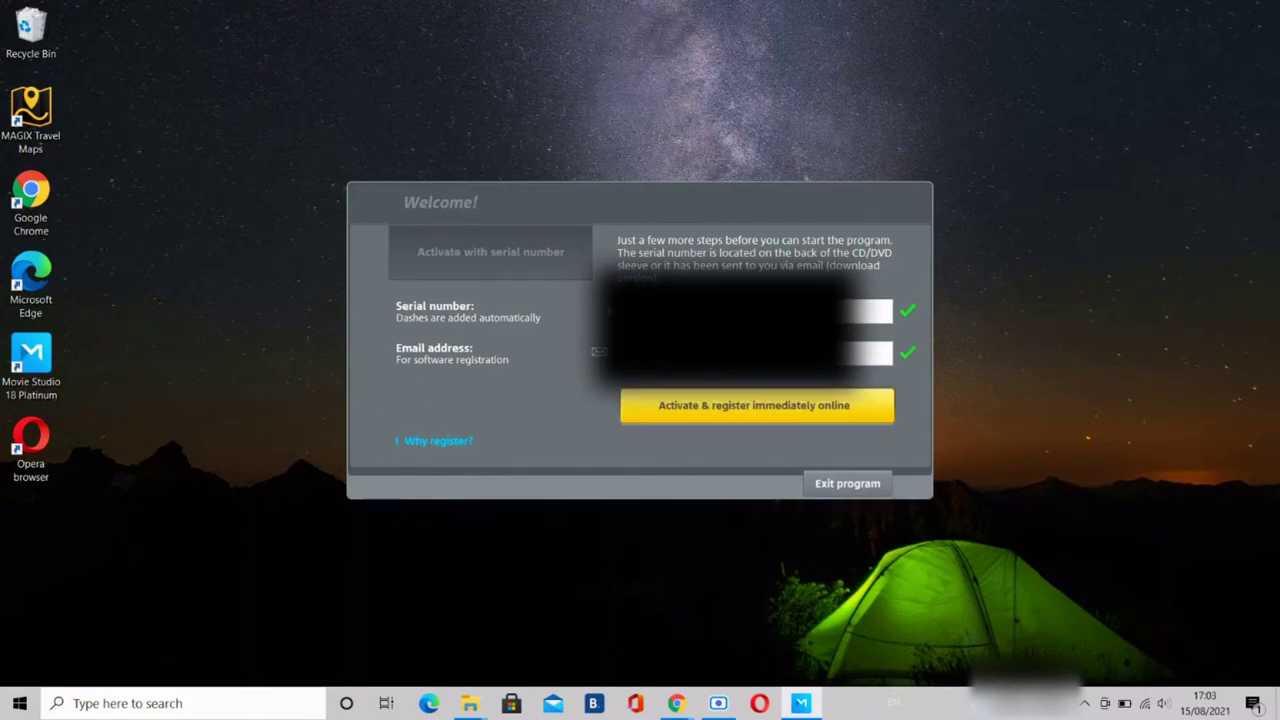
pyautogui.click(689, 406)
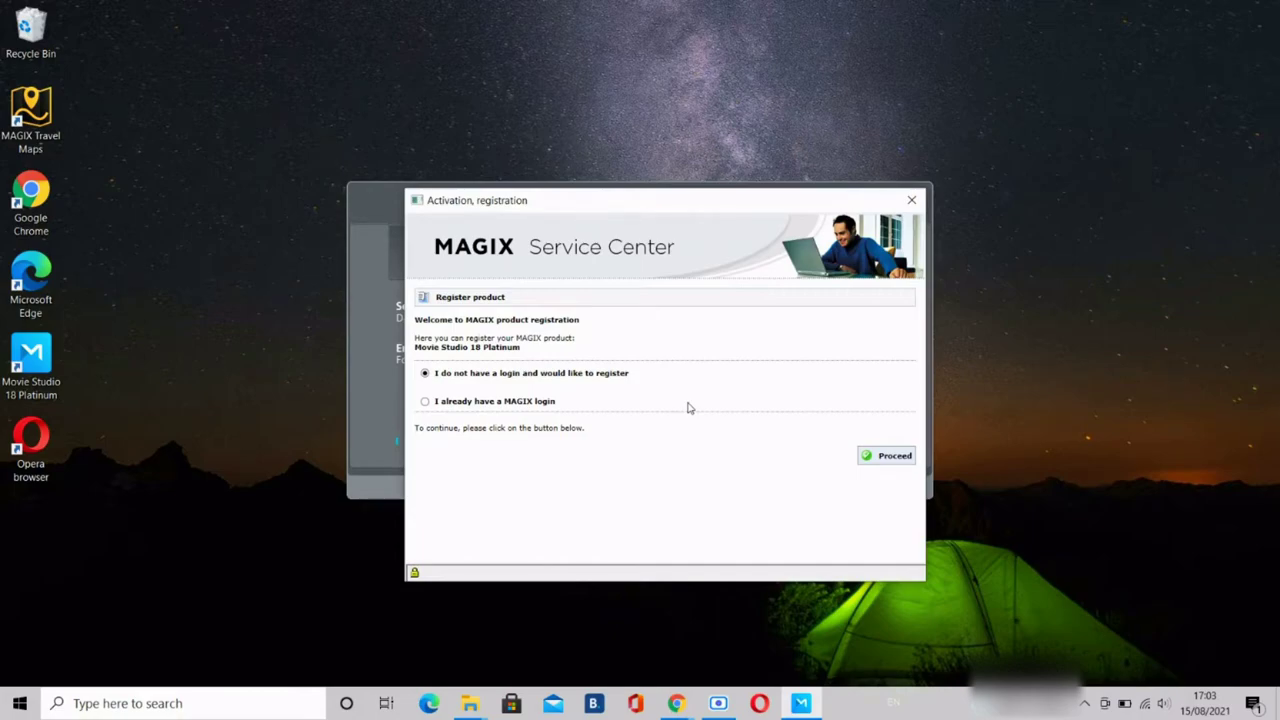
# - Register with an existing MAGIX login, filling in and submitting the personal details form
pyautogui.click(548, 401)
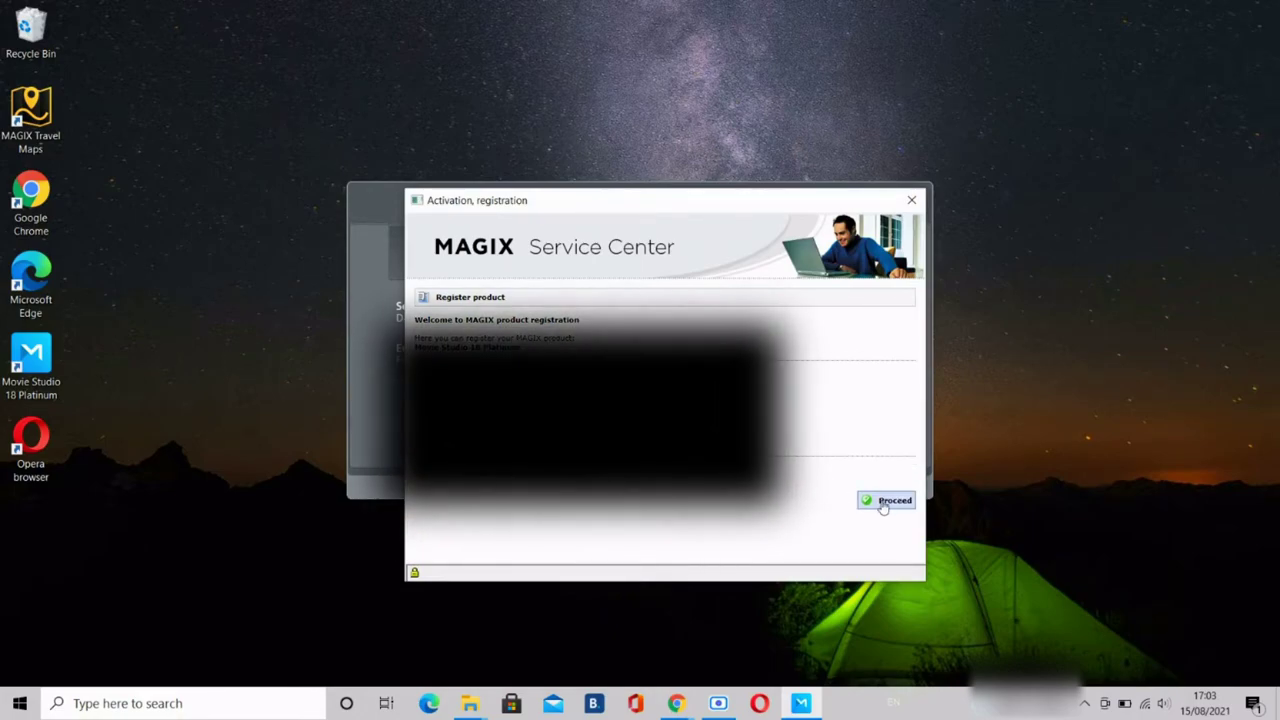
pyautogui.click(886, 501)
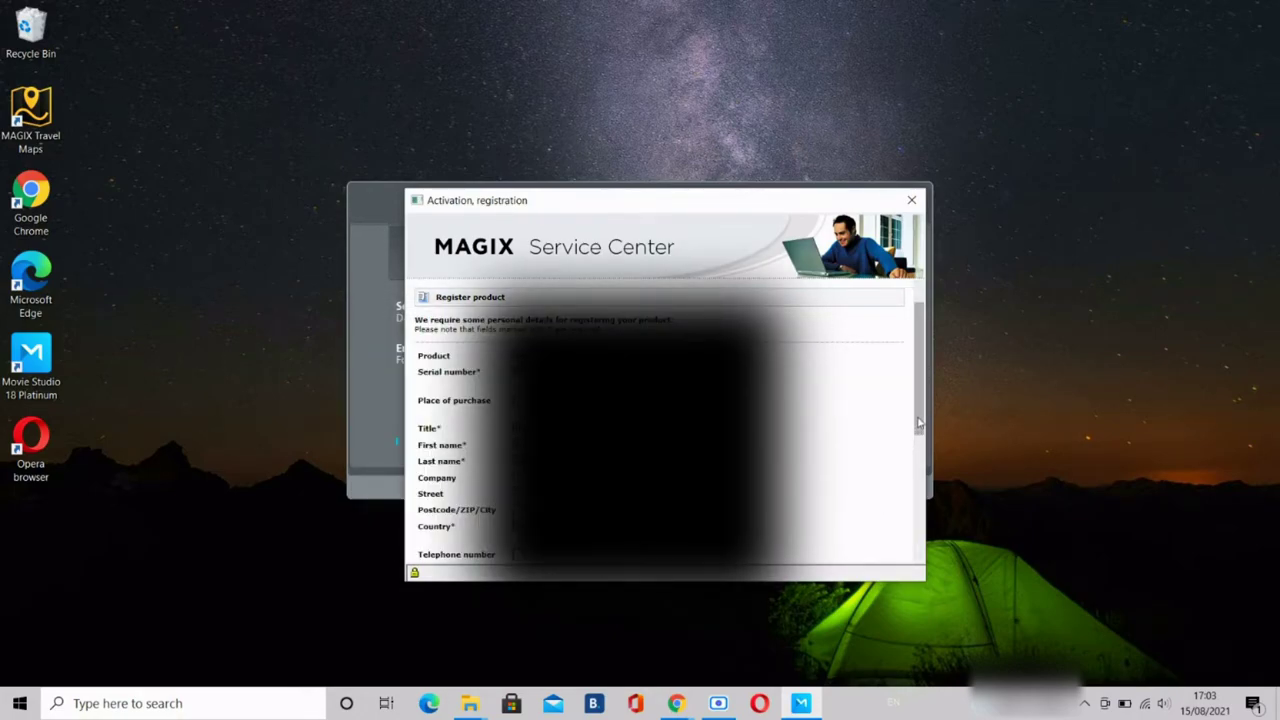
pyautogui.moveTo(919, 423); pyautogui.dragTo(919, 418)
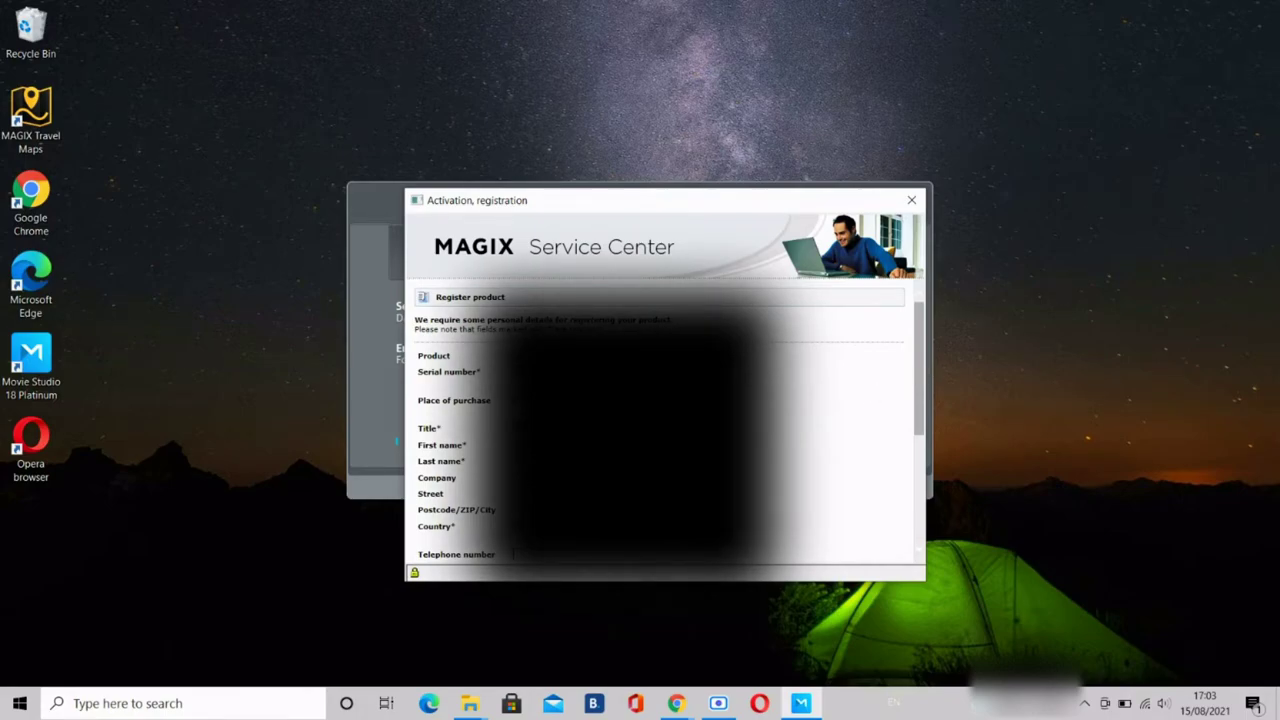
pyautogui.press('capslock')
pyautogui.press('capslock')
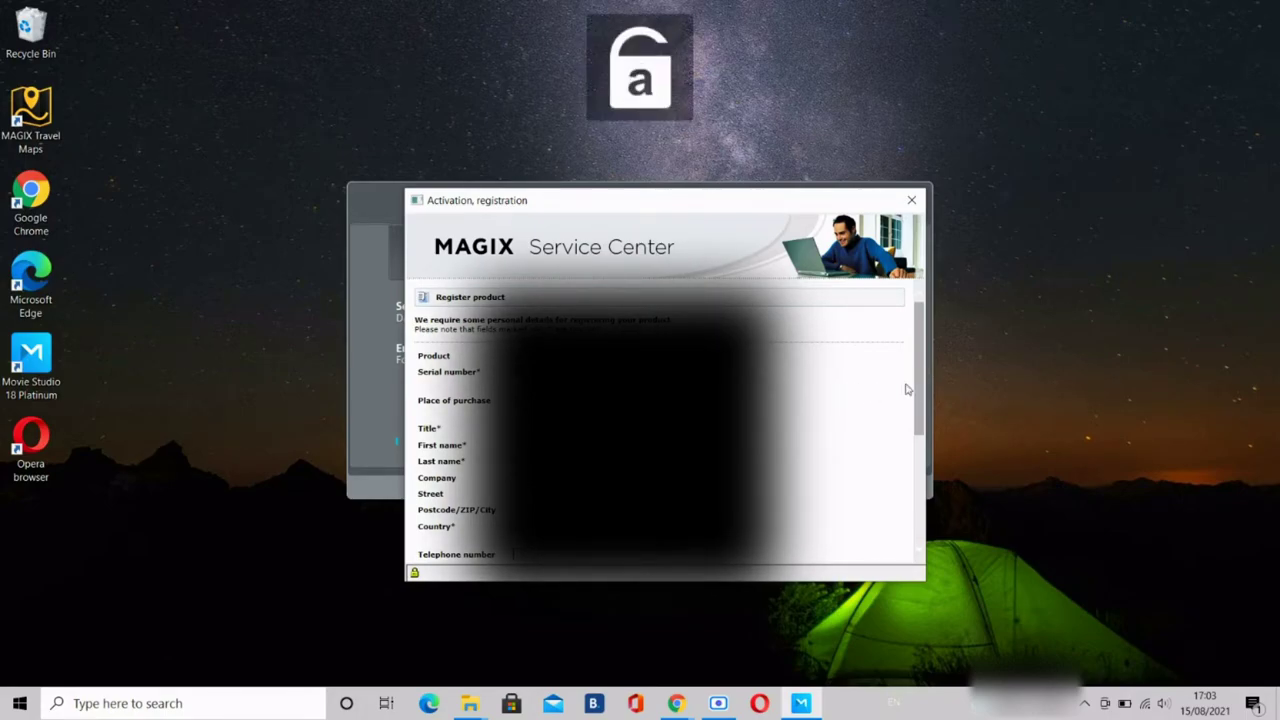
pyautogui.moveTo(919, 394); pyautogui.dragTo(903, 518)
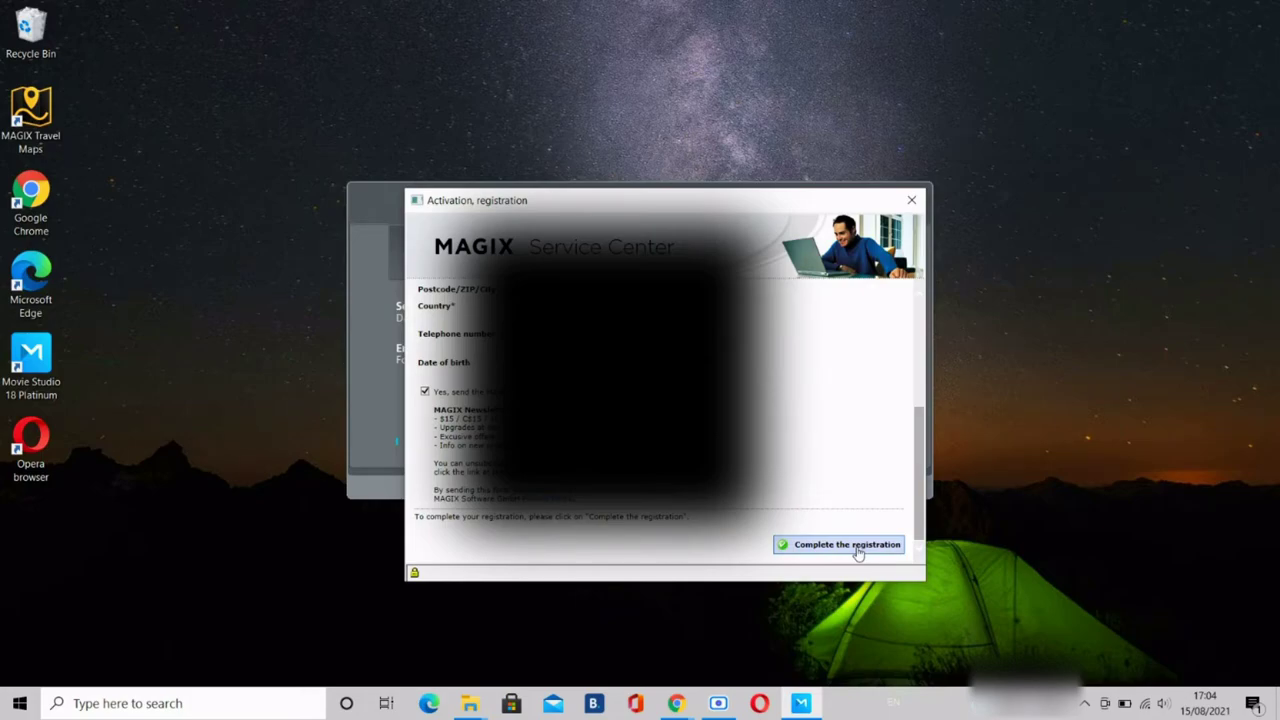
pyautogui.click(858, 549)
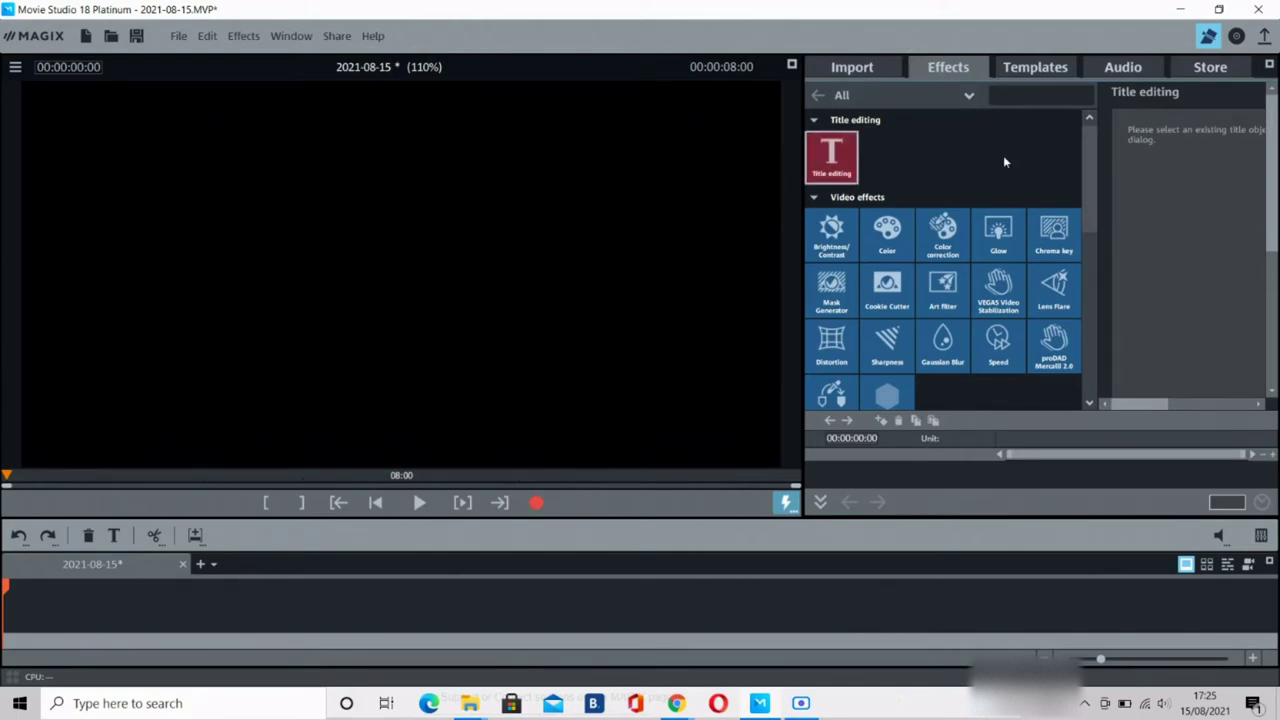
# - Scroll the Effects catalogue down to Audio and Extra effects, then show the Templates library
pyautogui.moveTo(1091, 162); pyautogui.dragTo(1095, 192)
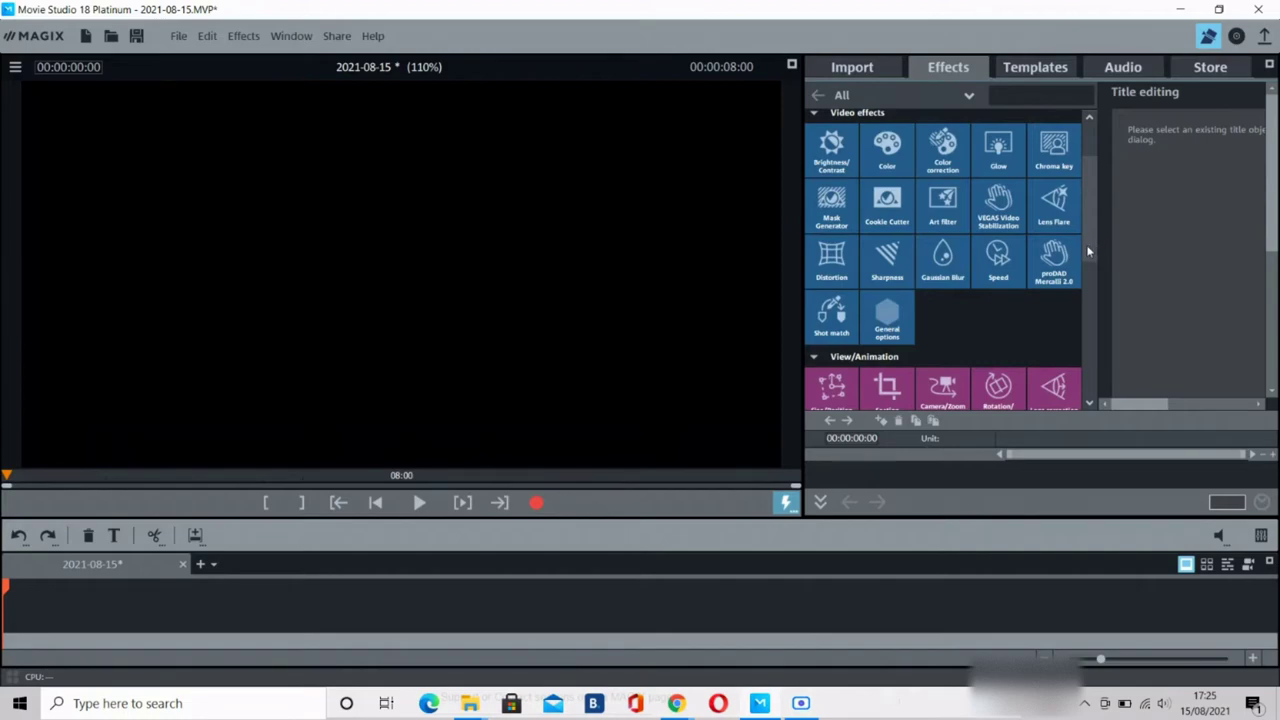
pyautogui.moveTo(1090, 243); pyautogui.dragTo(1105, 335)
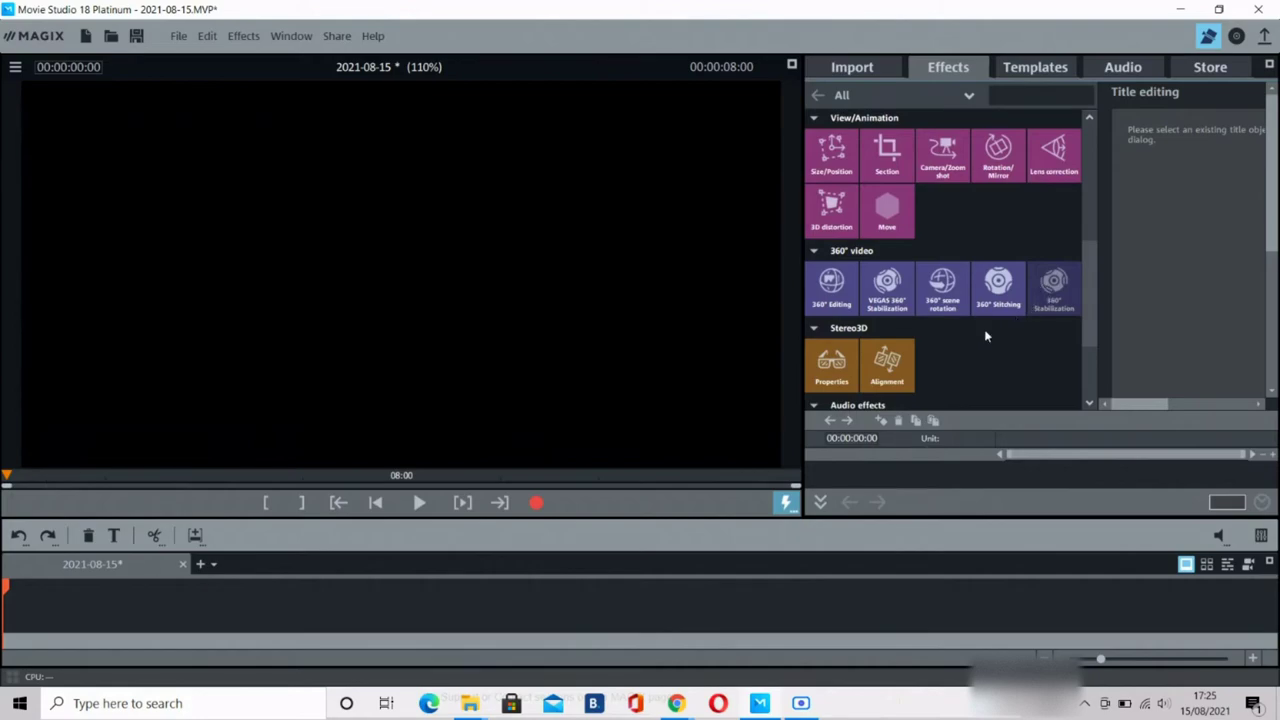
pyautogui.moveTo(1093, 335); pyautogui.dragTo(1096, 392)
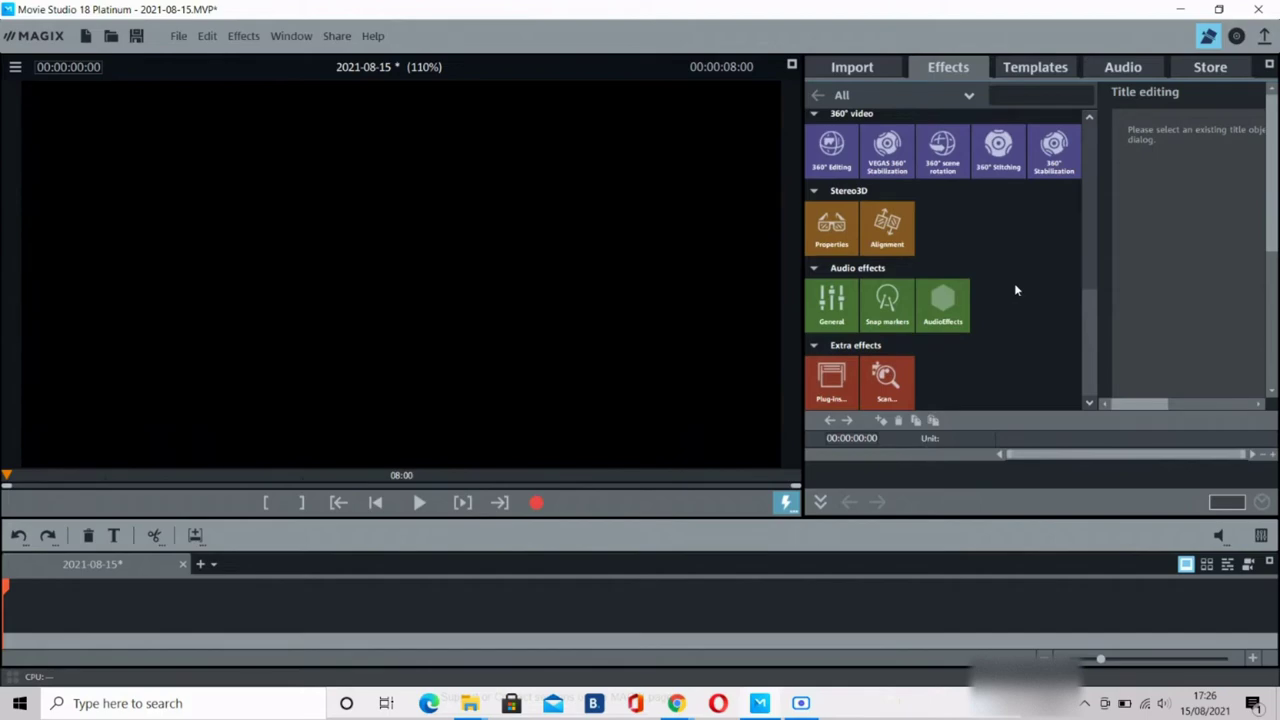
pyautogui.moveTo(1092, 317); pyautogui.dragTo(1093, 196)
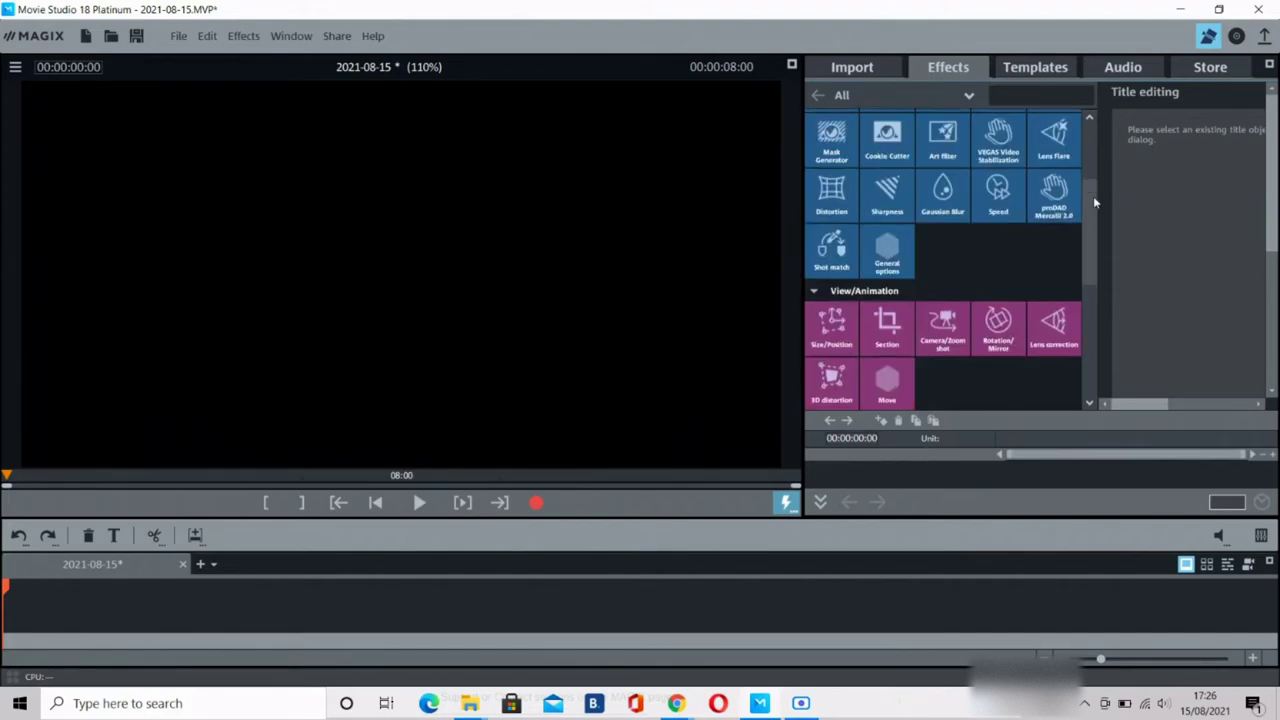
pyautogui.click(1030, 67)
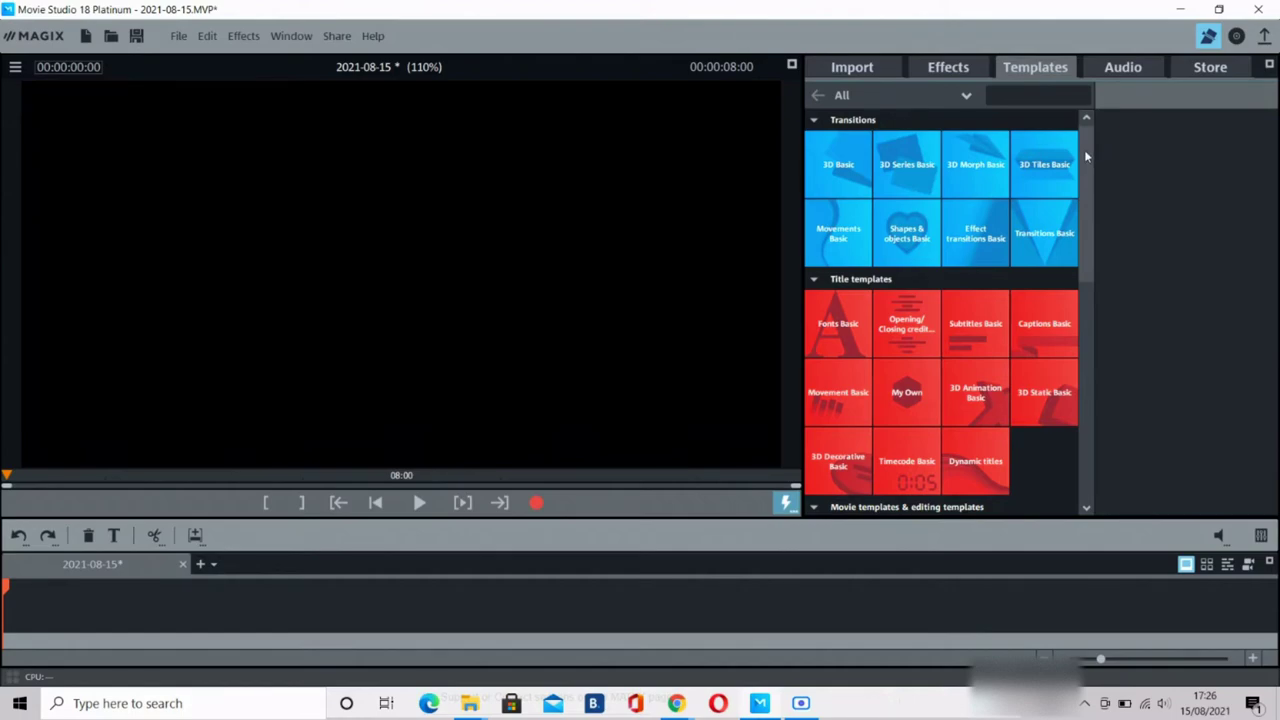
# - Scroll through the template categories, then show the Audio tab's song collections
pyautogui.moveTo(1086, 155); pyautogui.dragTo(1106, 395)
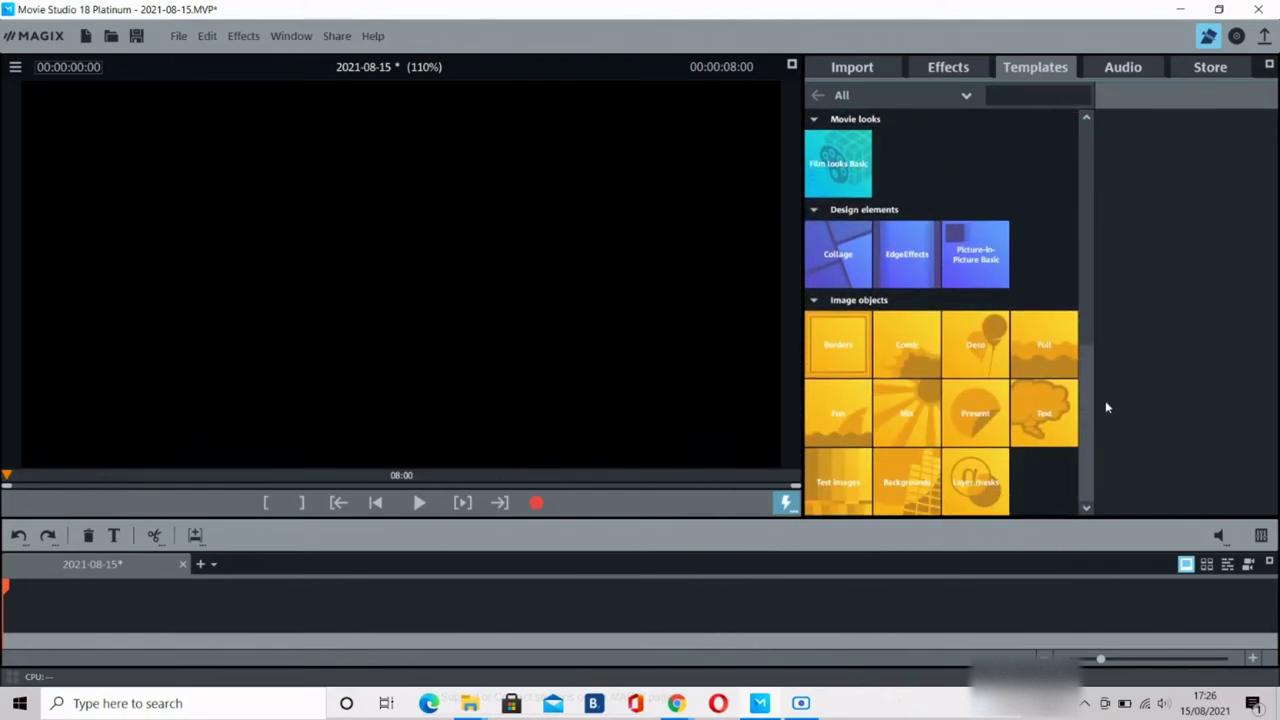
pyautogui.moveTo(1089, 385); pyautogui.dragTo(1103, 94)
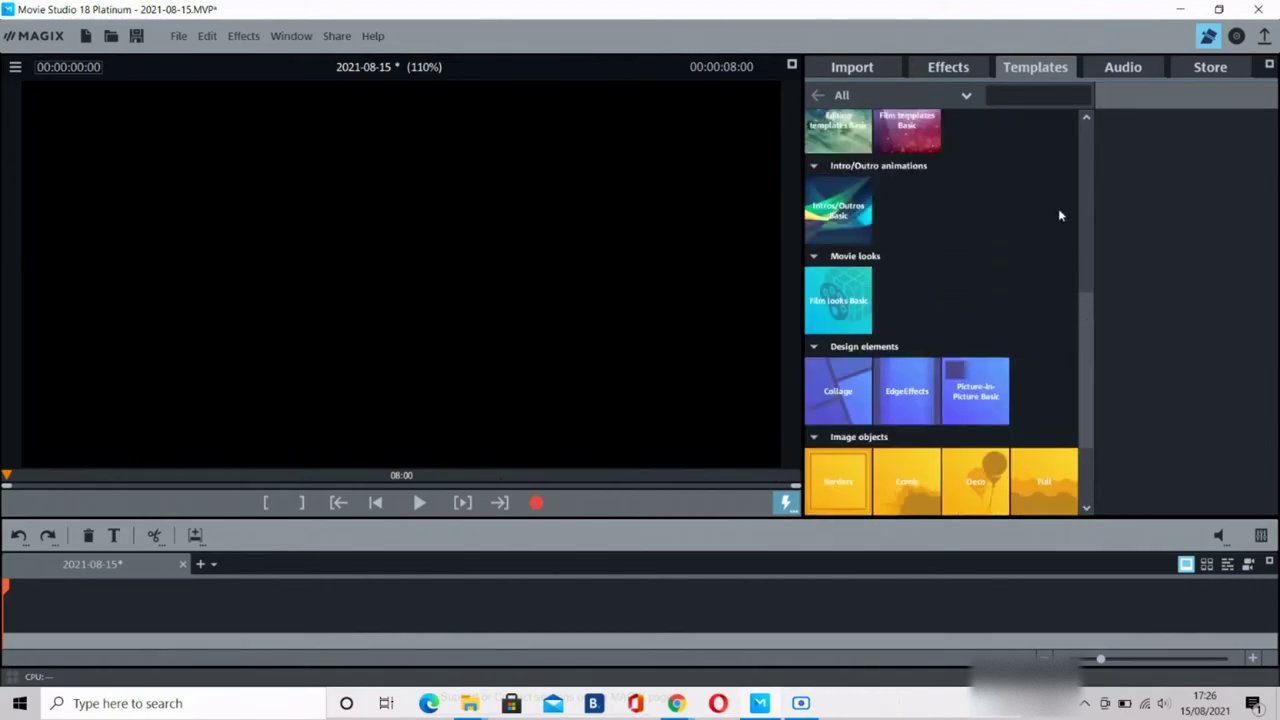
pyautogui.click(1105, 74)
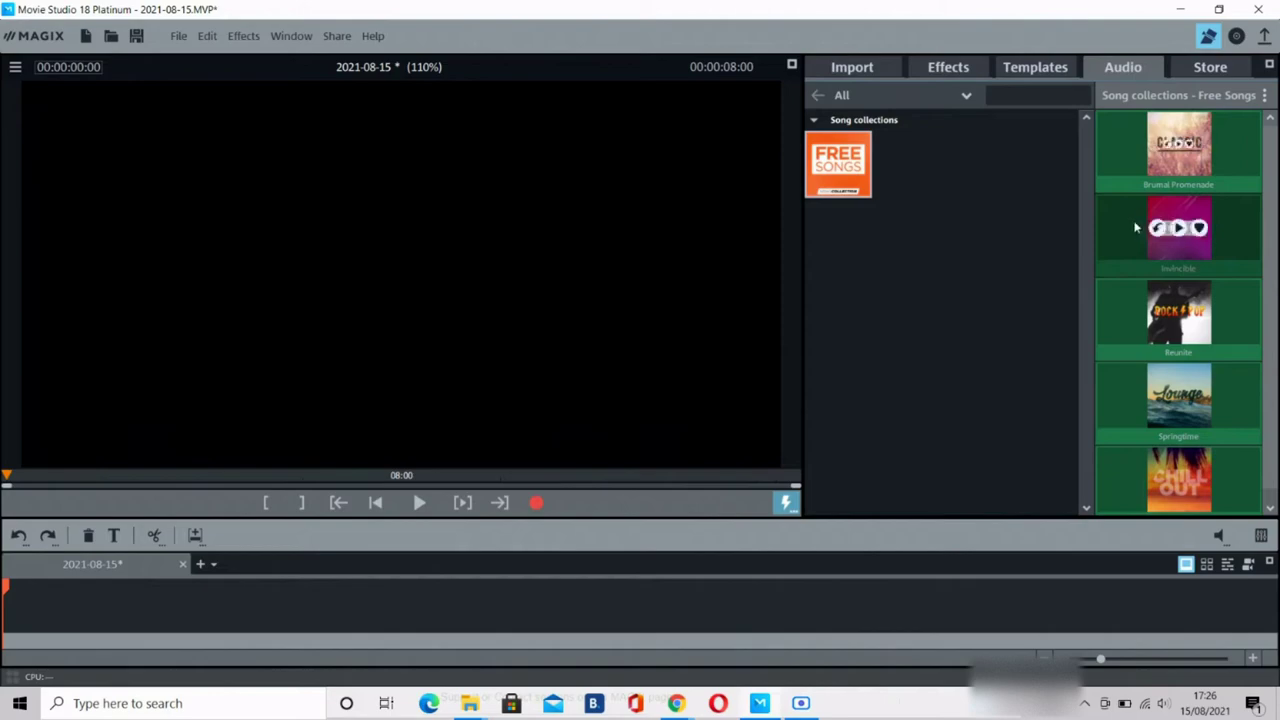
# - Browse the Store's categories and Transitions packs, then switch to the disc-burning view
pyautogui.click(1181, 70)
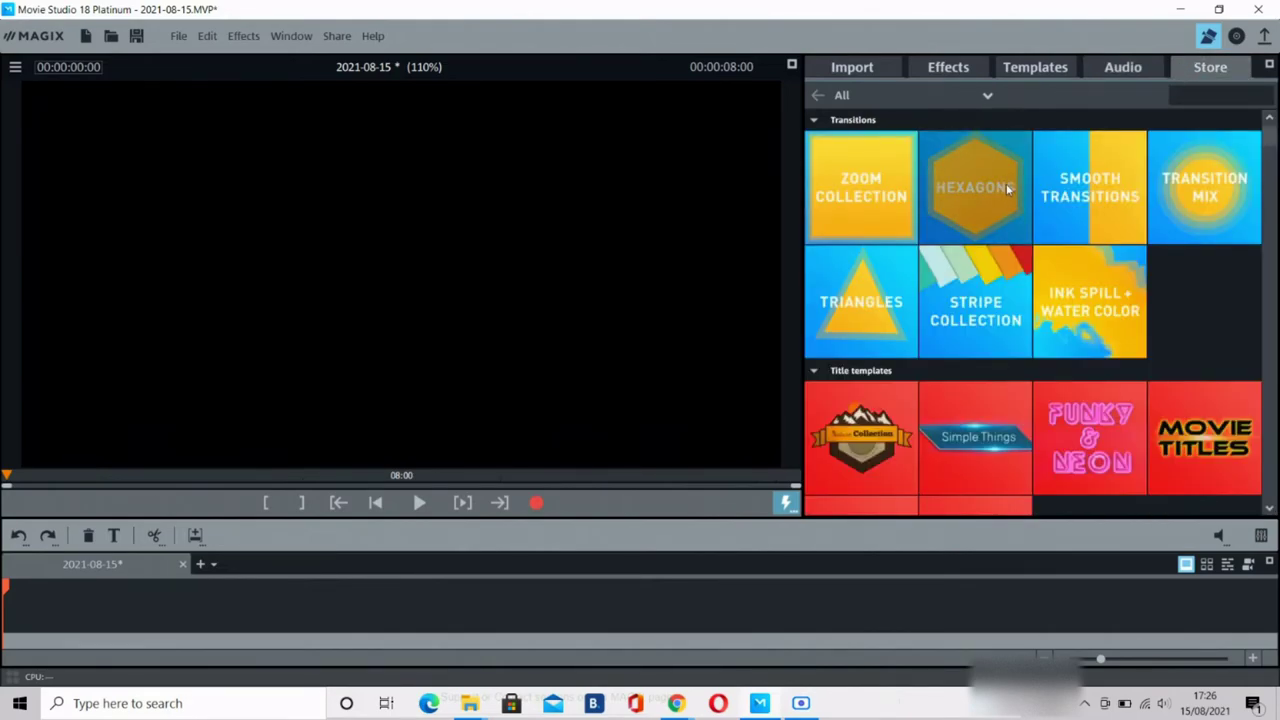
pyautogui.click(986, 98)
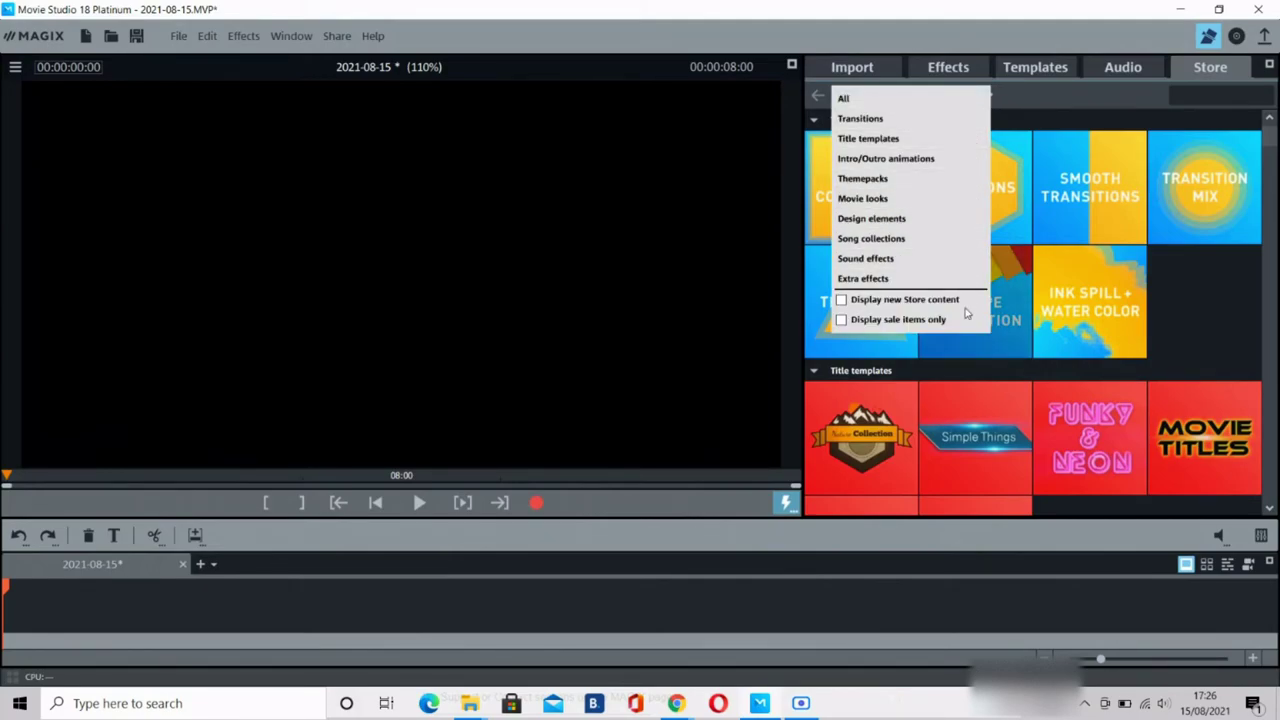
pyautogui.click(1043, 119)
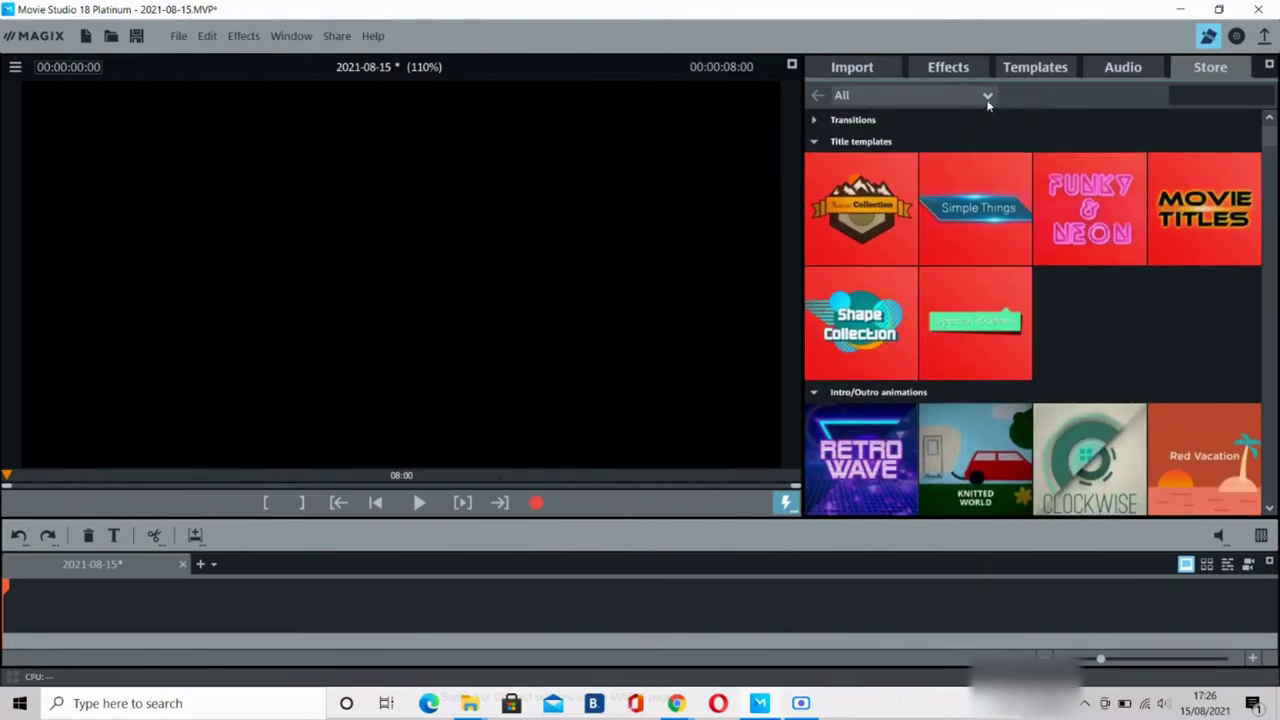
pyautogui.click(814, 121)
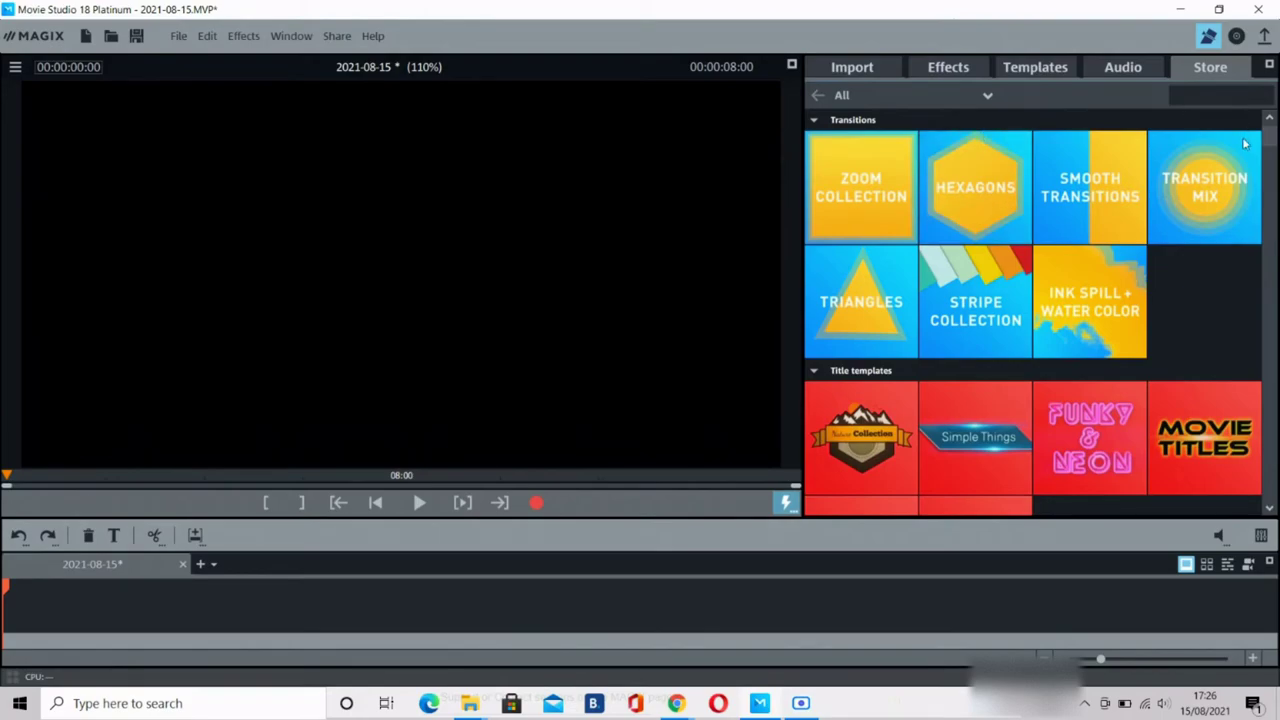
pyautogui.moveTo(1270, 143); pyautogui.dragTo(1272, 152)
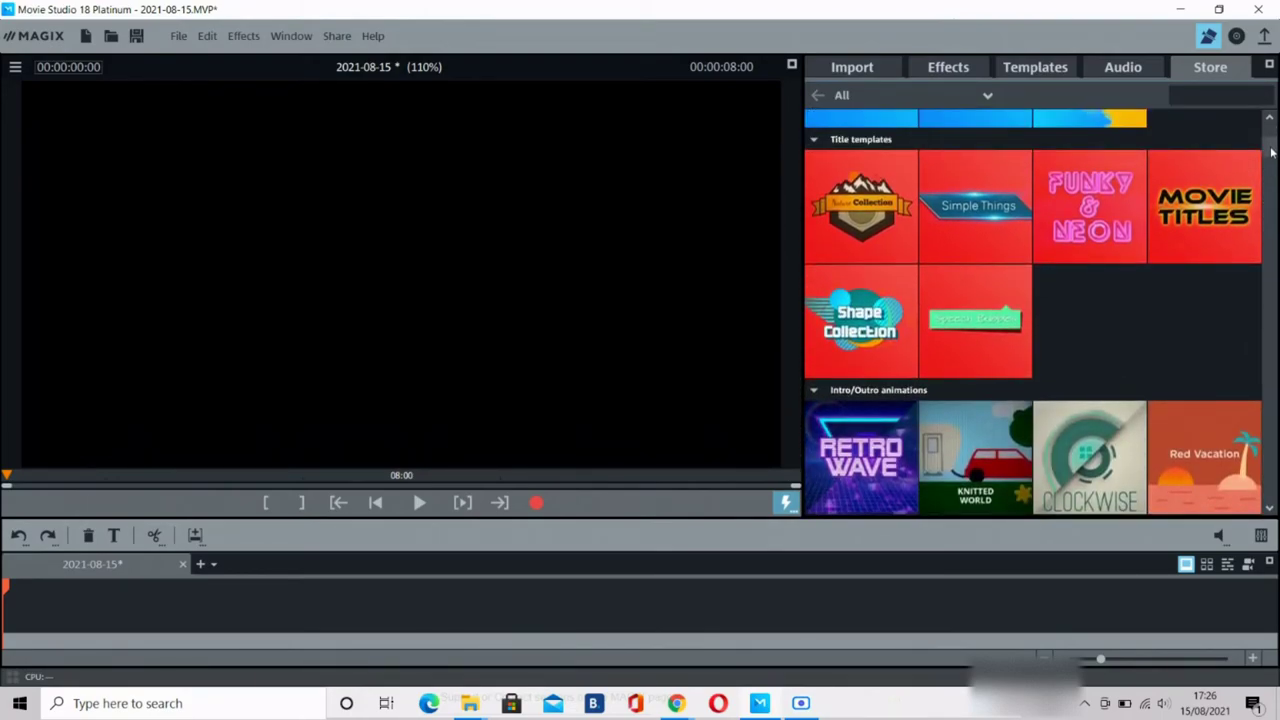
pyautogui.moveTo(1272, 152); pyautogui.dragTo(1266, 224)
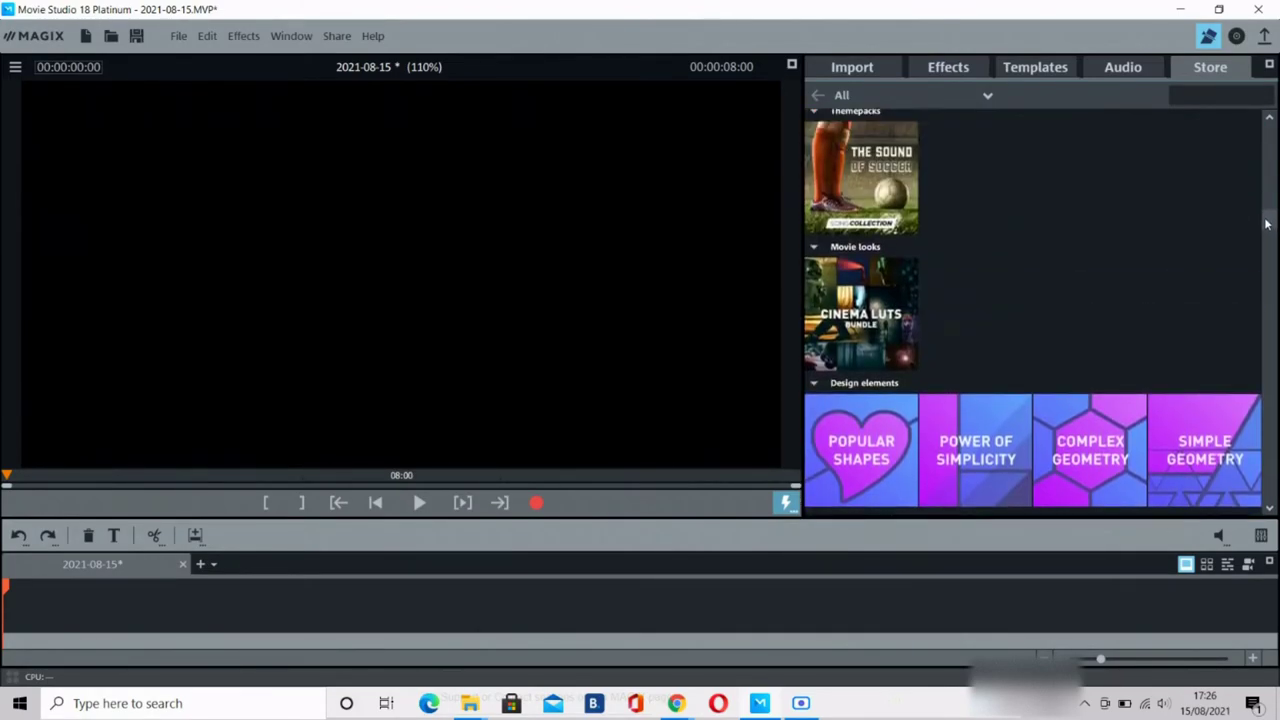
pyautogui.moveTo(1266, 224)
pyautogui.mouseDown()
pyautogui.moveTo(1269, 476)
pyautogui.moveTo(1253, 115)
pyautogui.mouseUp()
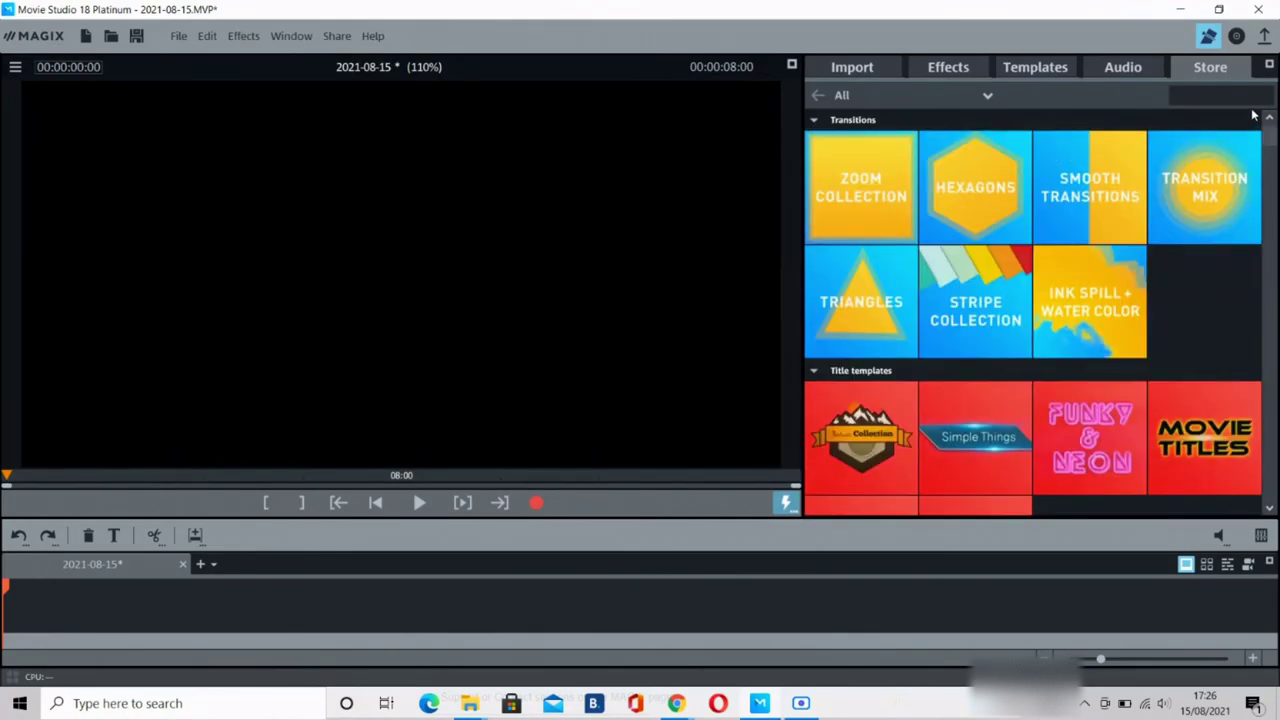
pyautogui.click(1232, 40)
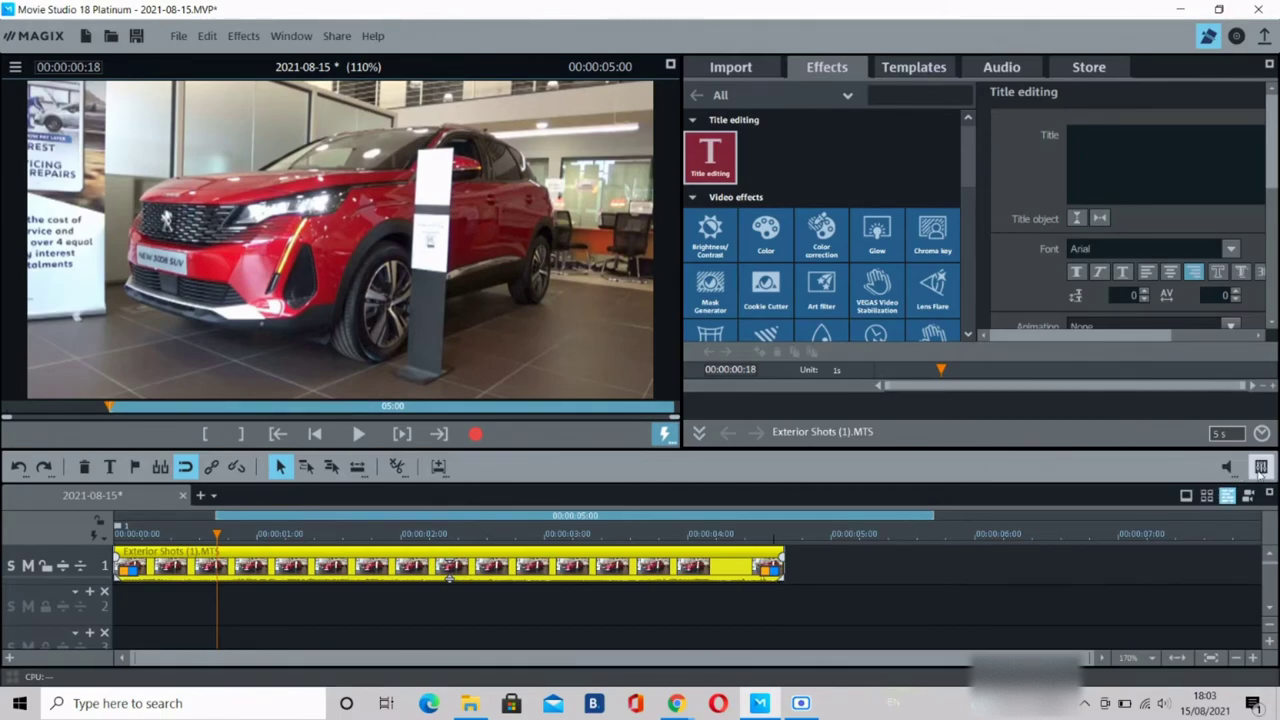
# - Check the mixer, then put the car clip's video and audio on separate tracks
pyautogui.click(1261, 467)
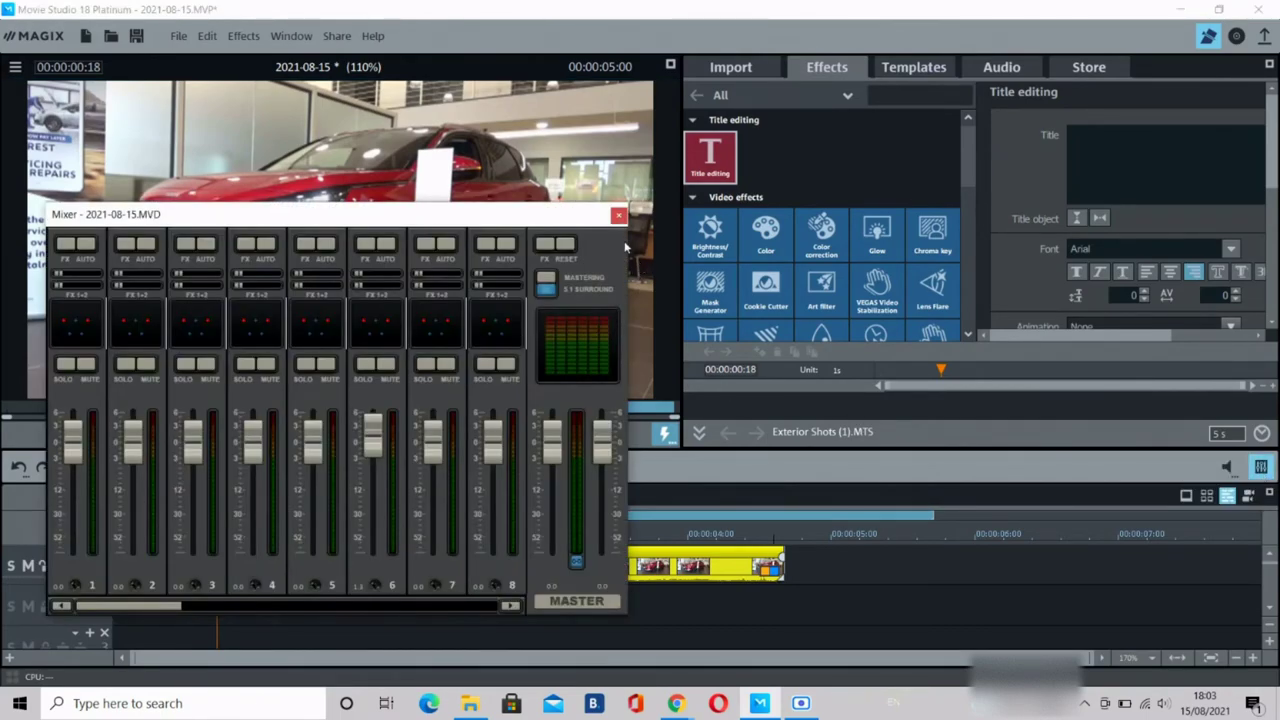
pyautogui.click(618, 217)
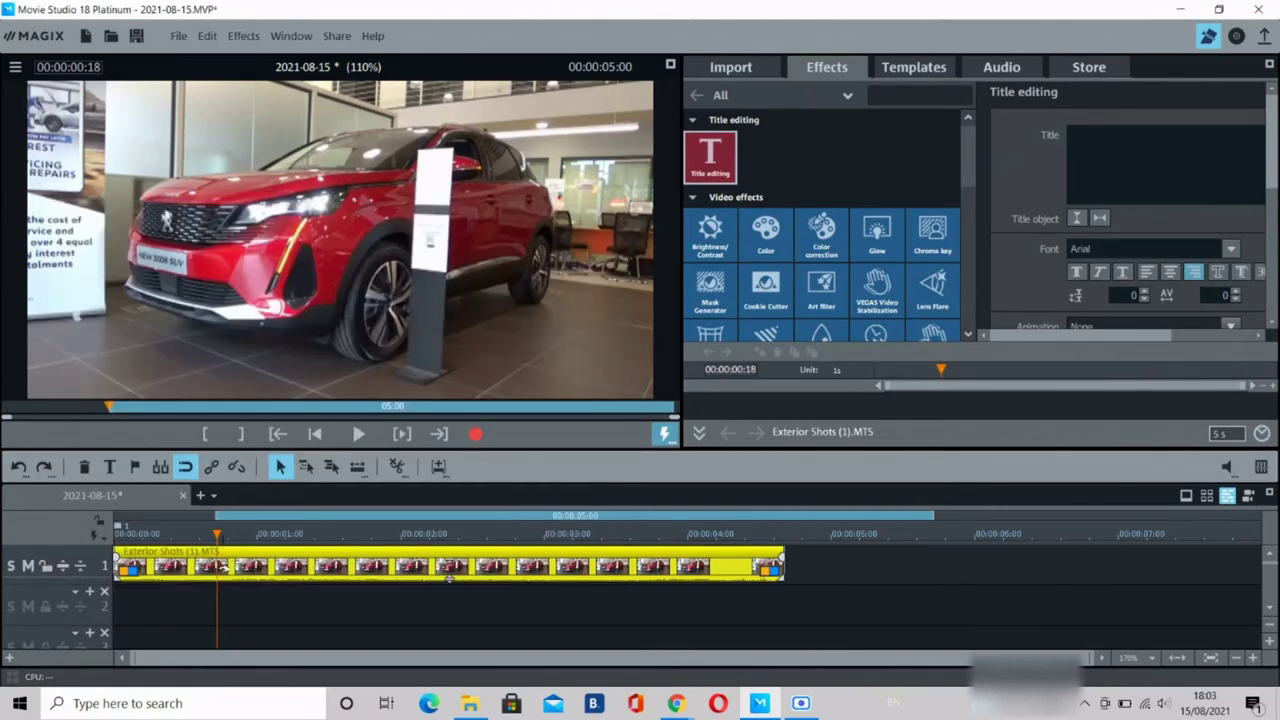
pyautogui.rightClick(238, 565)
pyautogui.moveTo(312, 186)
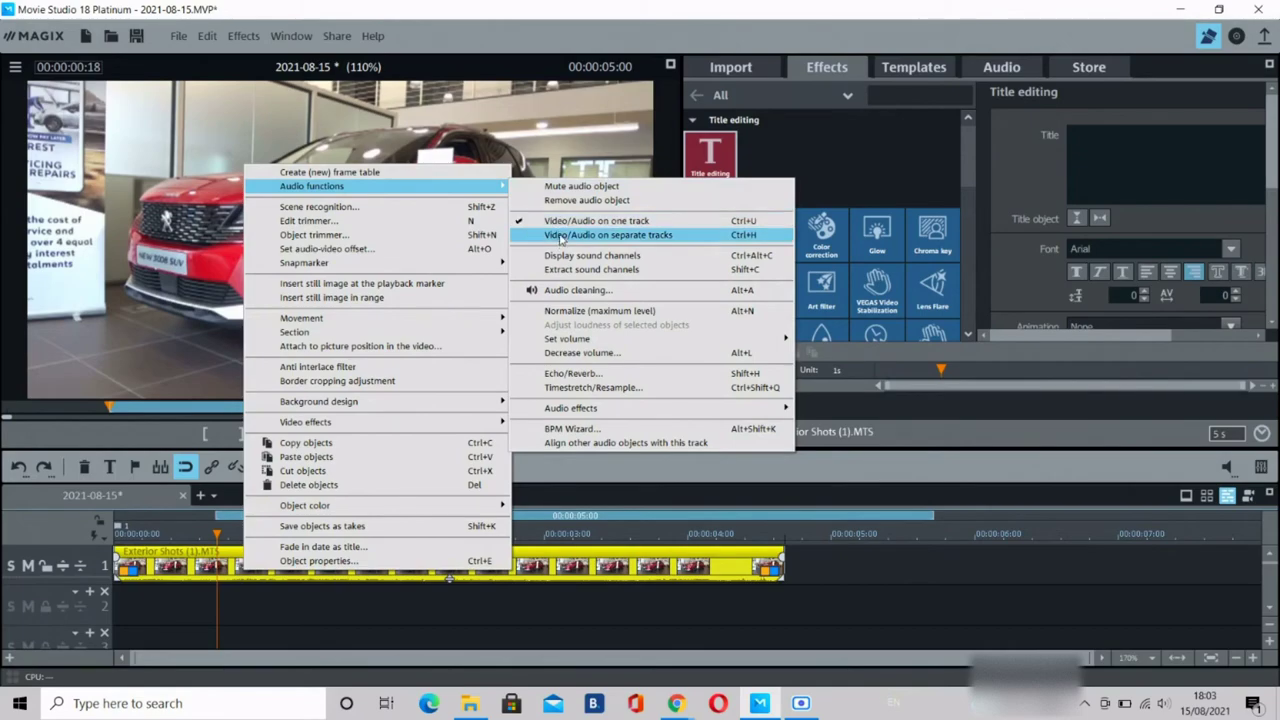
pyautogui.click(561, 241)
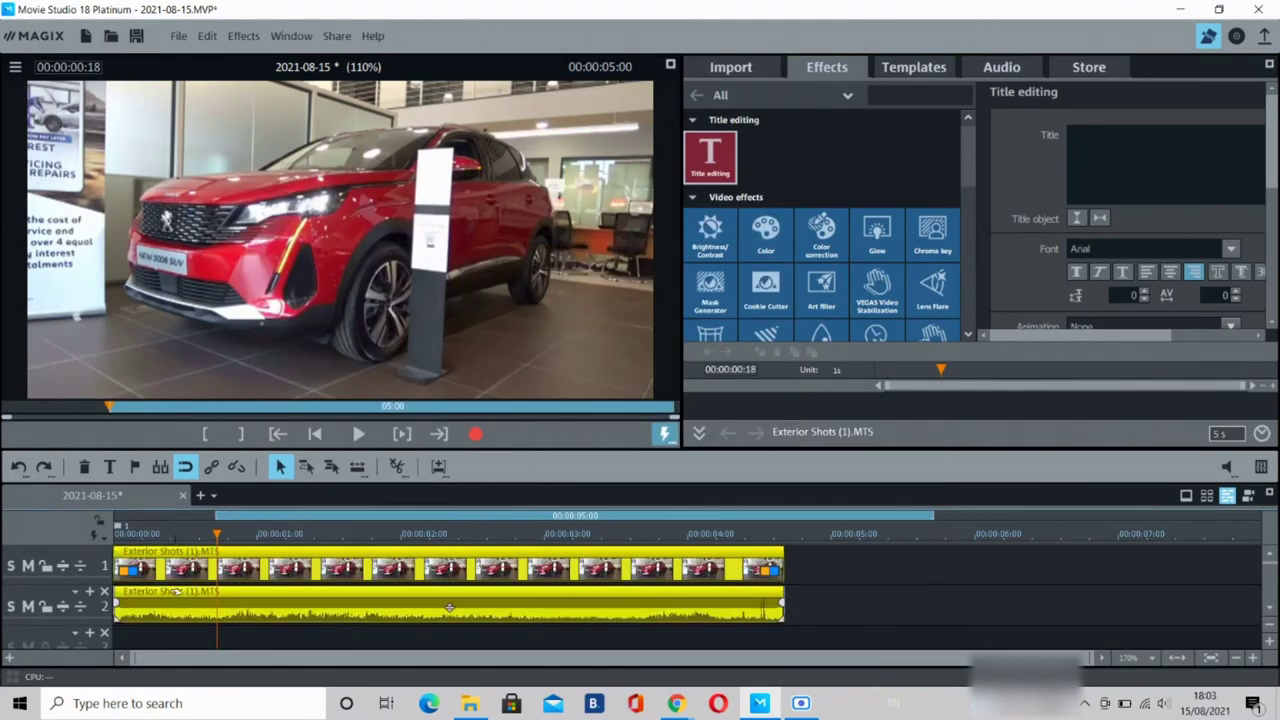
# - Scrub the playhead through the car clip and toggle the preview's display options
pyautogui.moveTo(232, 543); pyautogui.dragTo(627, 536)
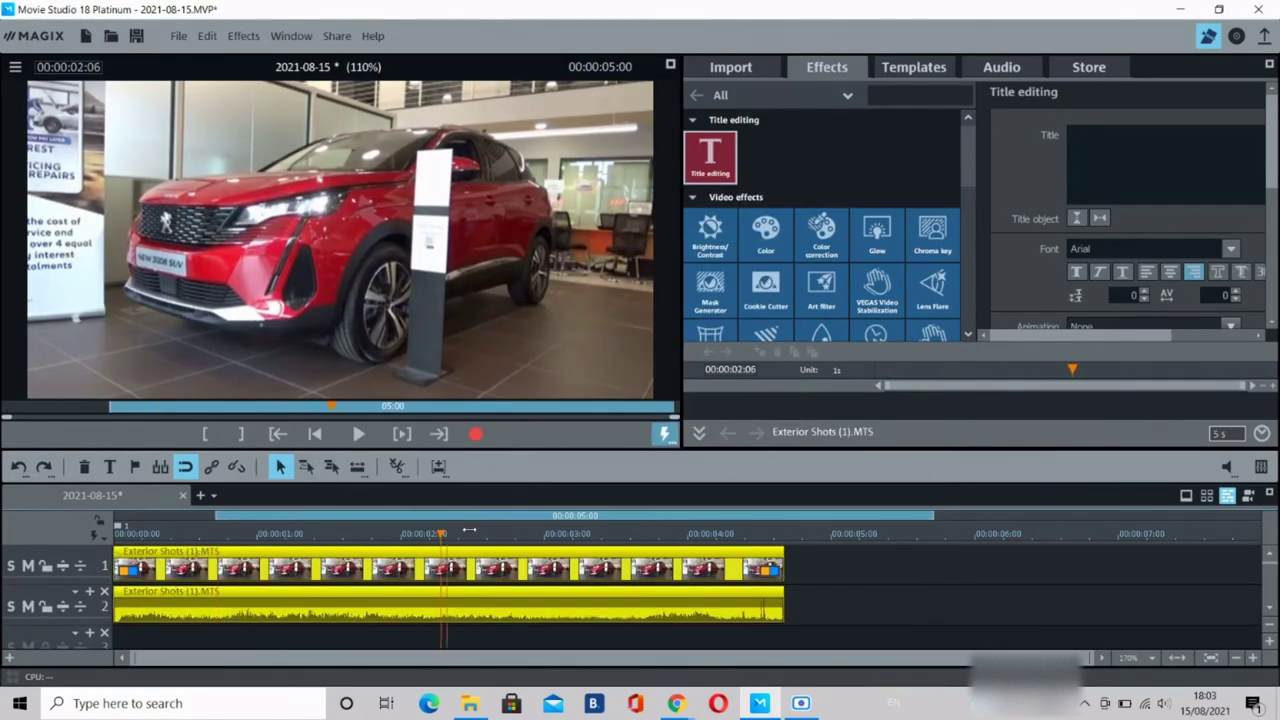
pyautogui.moveTo(627, 536); pyautogui.dragTo(227, 537)
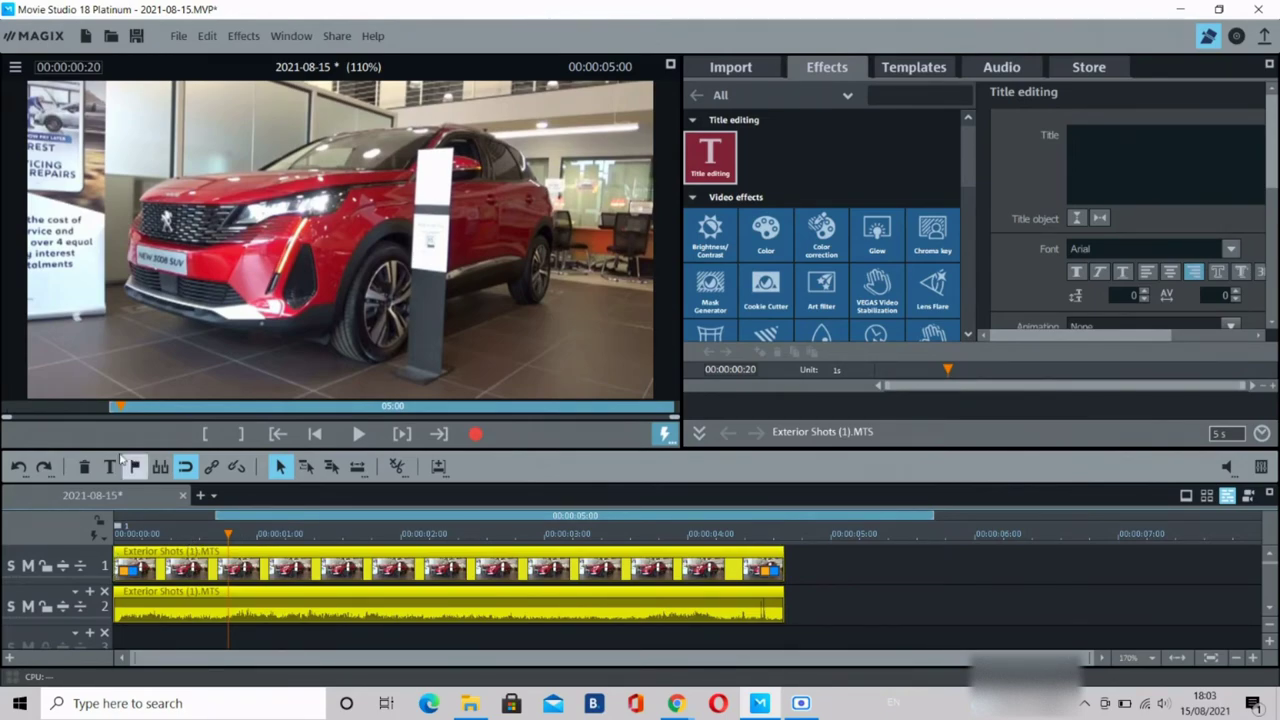
pyautogui.click(13, 70)
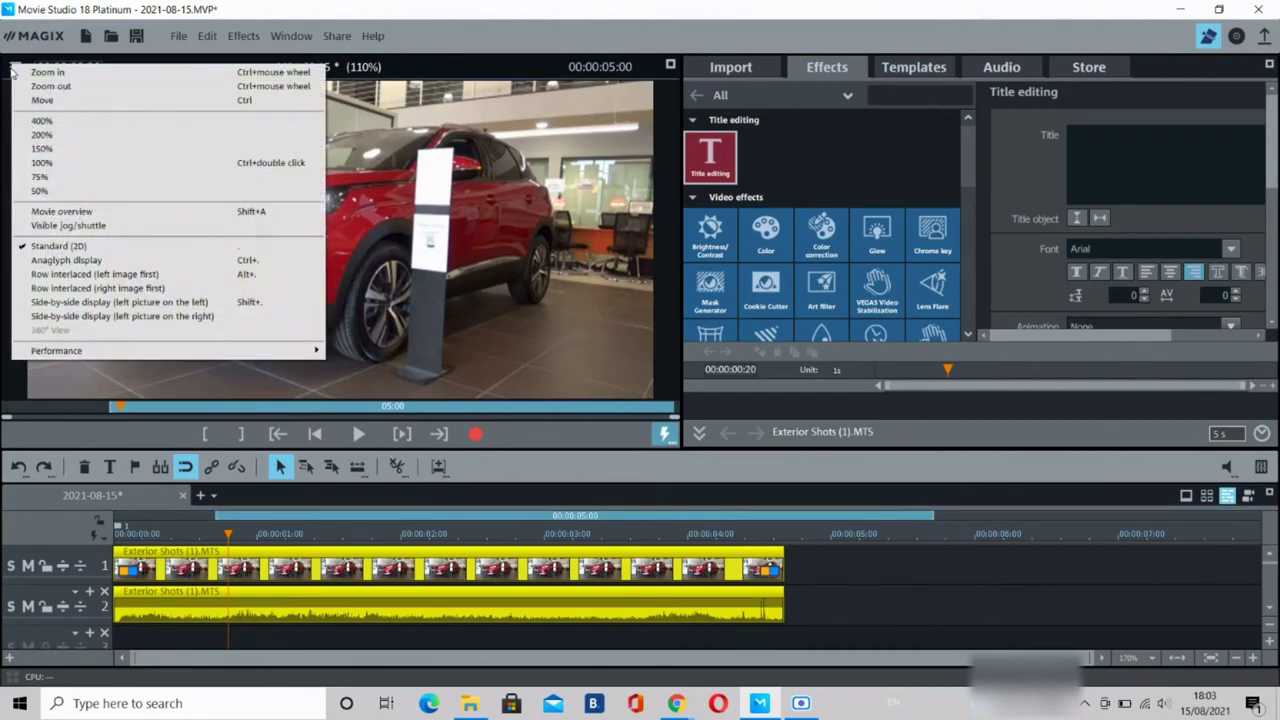
pyautogui.click(13, 68)
pyautogui.click(15, 66)
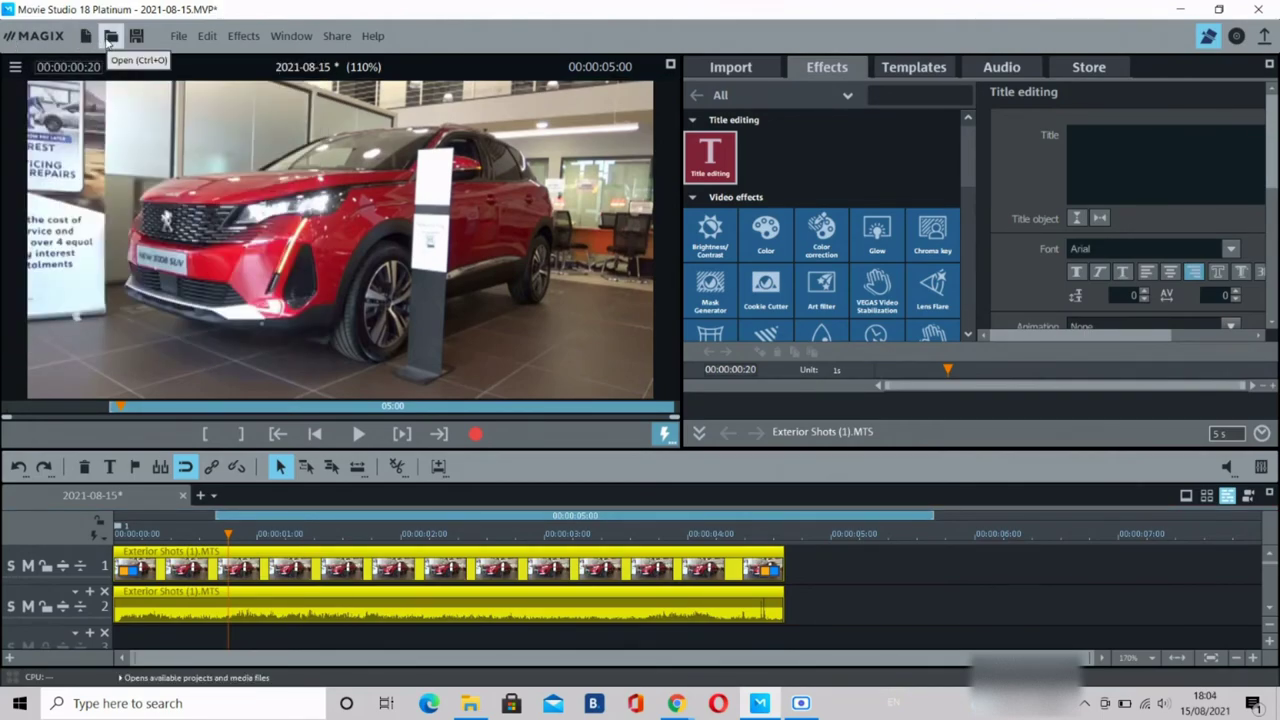
# - Check the File menu, insert a default title on track 3, then delete it
pyautogui.click(179, 37)
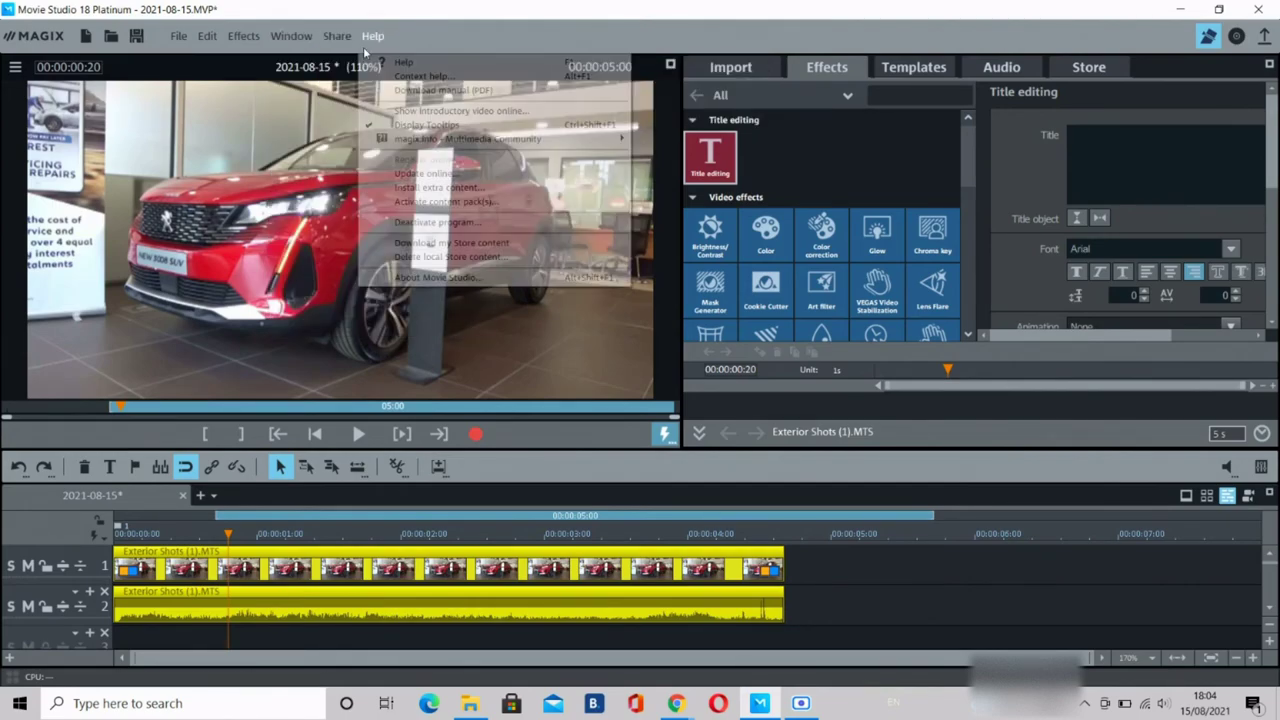
pyautogui.click(305, 128)
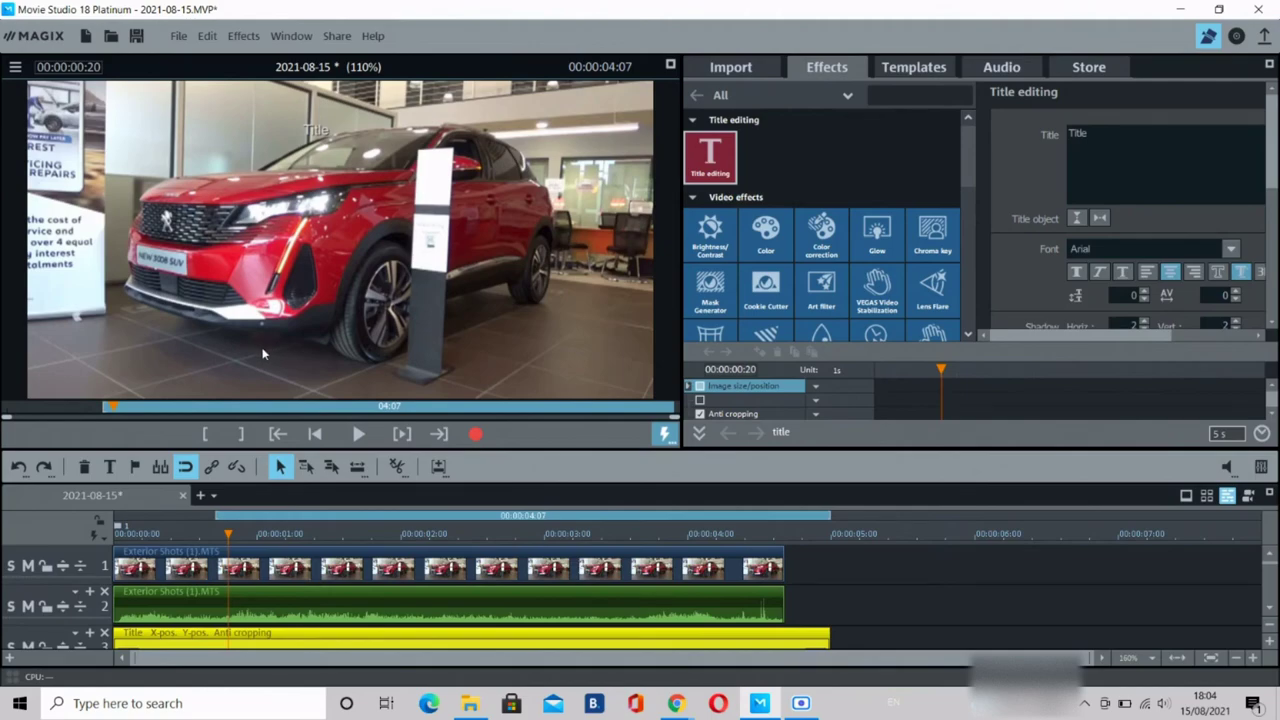
pyautogui.moveTo(269, 638)
pyautogui.press('Delete')
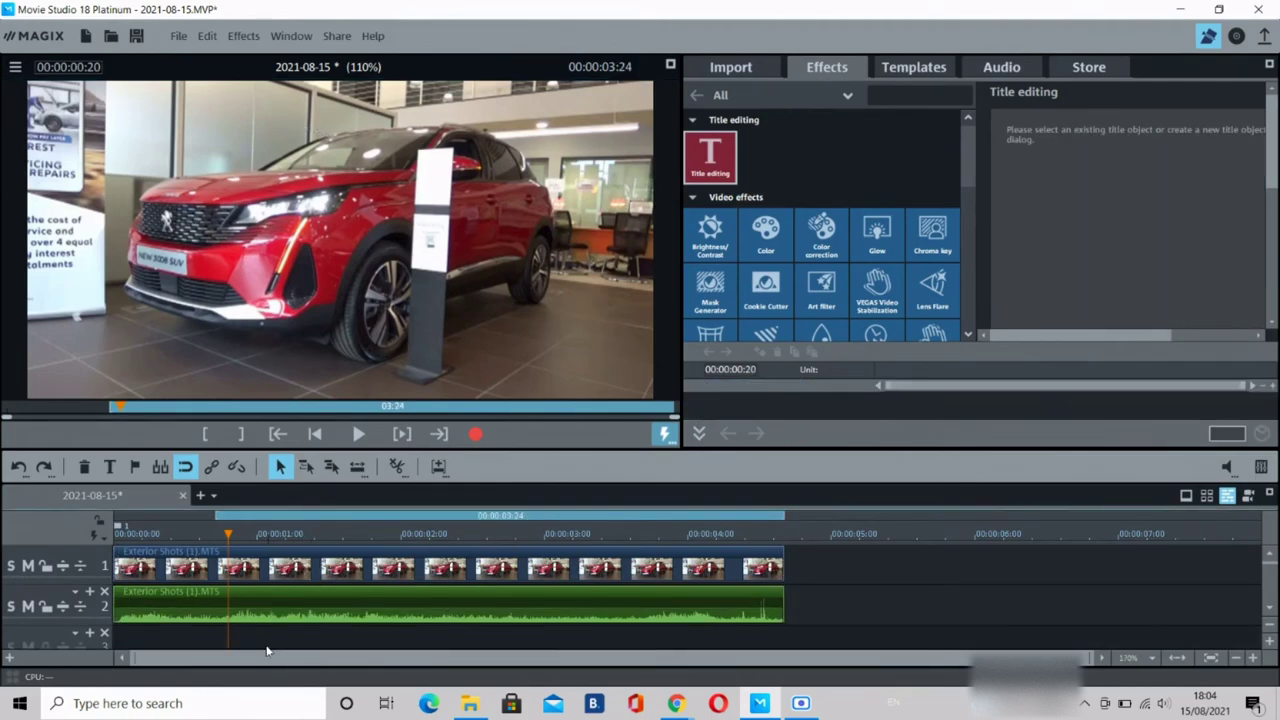